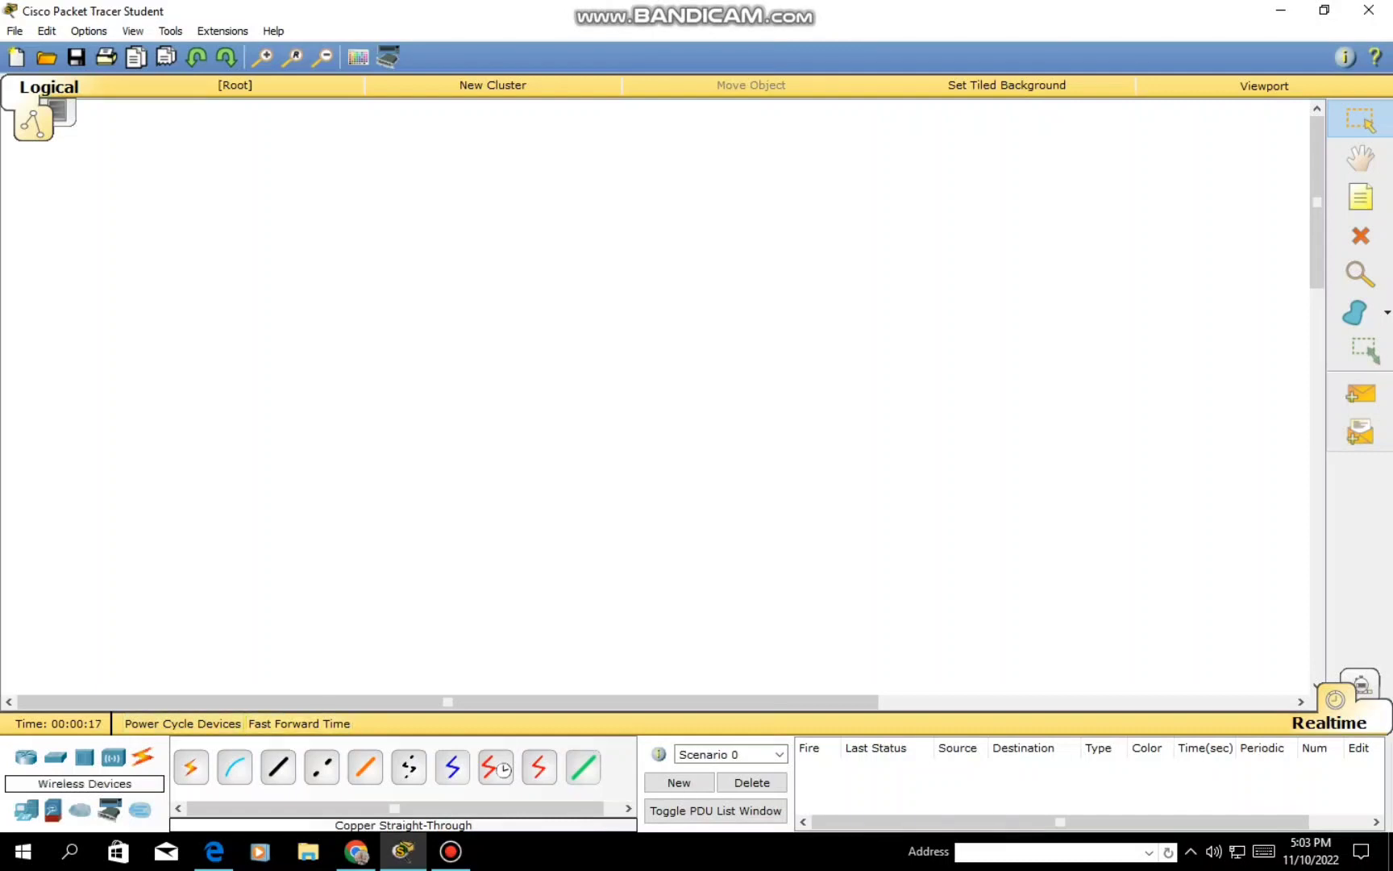
Place a 2950-24 switch in the middle of the workspace with three generic PCs around it: upper left, upper right and below
{"action": "left_click", "coordinate": [55, 757]}
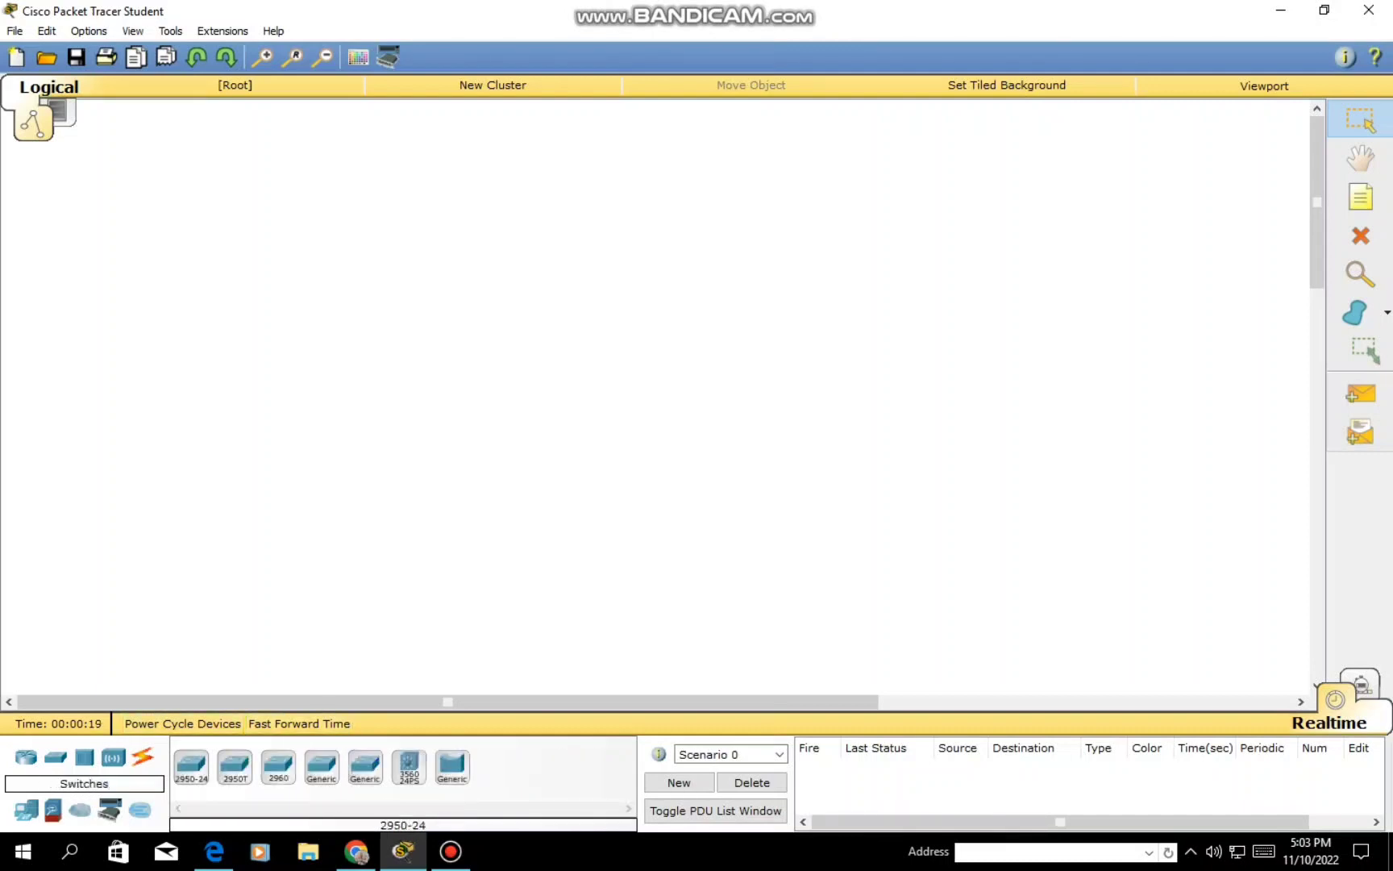
{"action": "left_click_drag", "start_coordinate": [191, 766], "coordinate": [635, 388]}
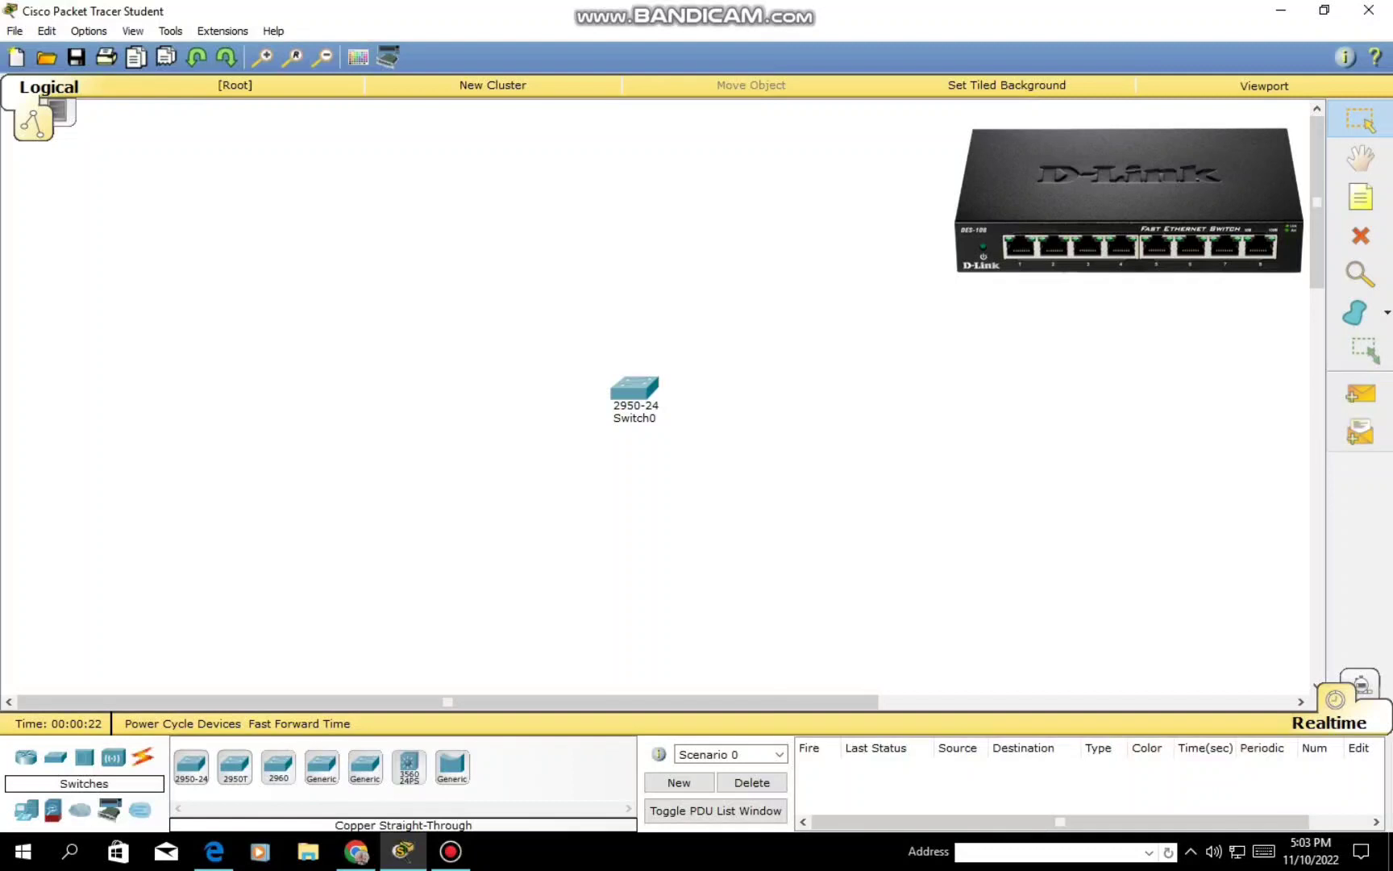
{"action": "left_click", "coordinate": [27, 809]}
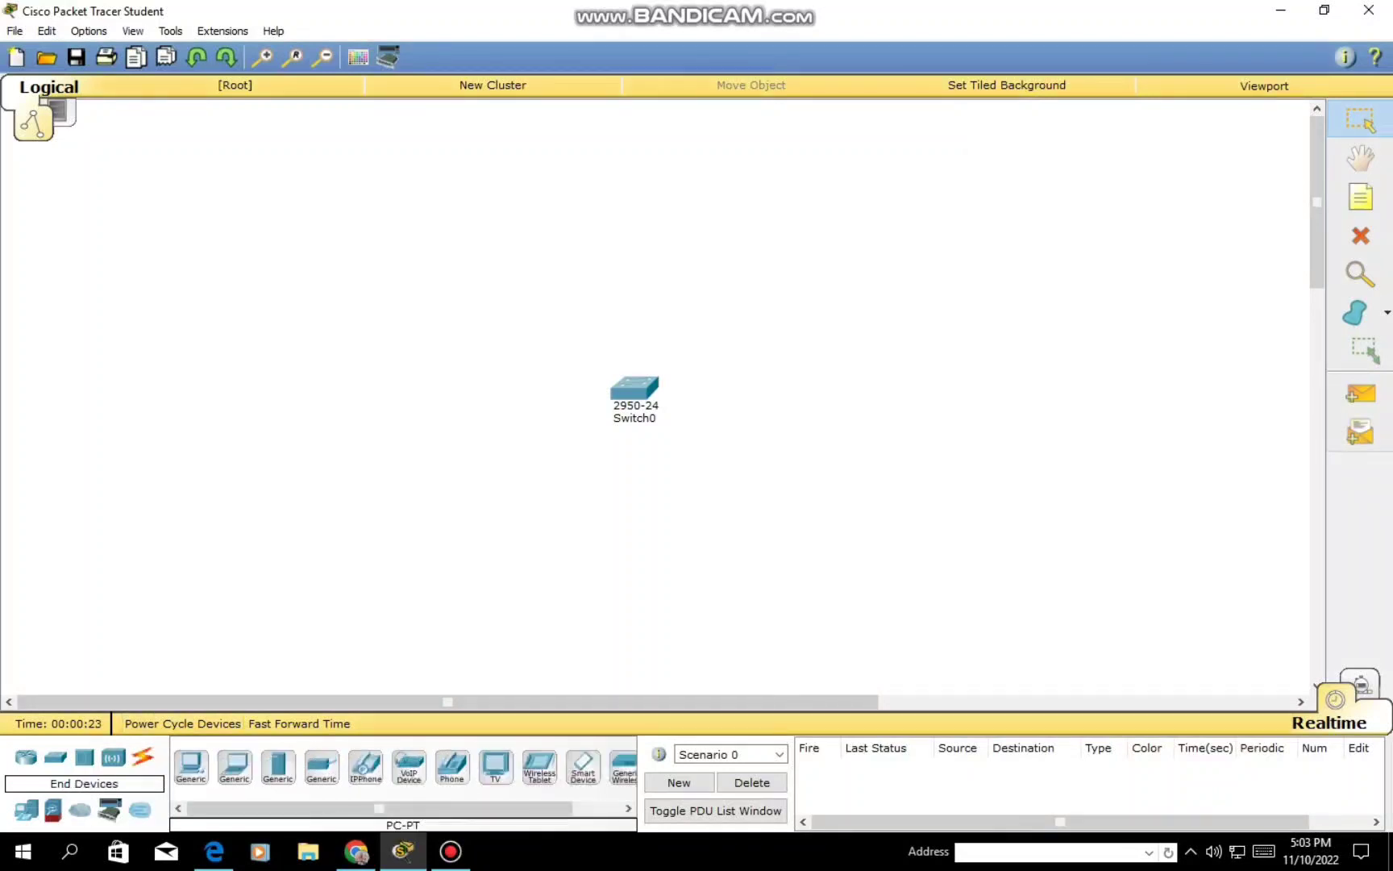
{"action": "left_click_drag", "start_coordinate": [191, 766], "coordinate": [475, 289]}
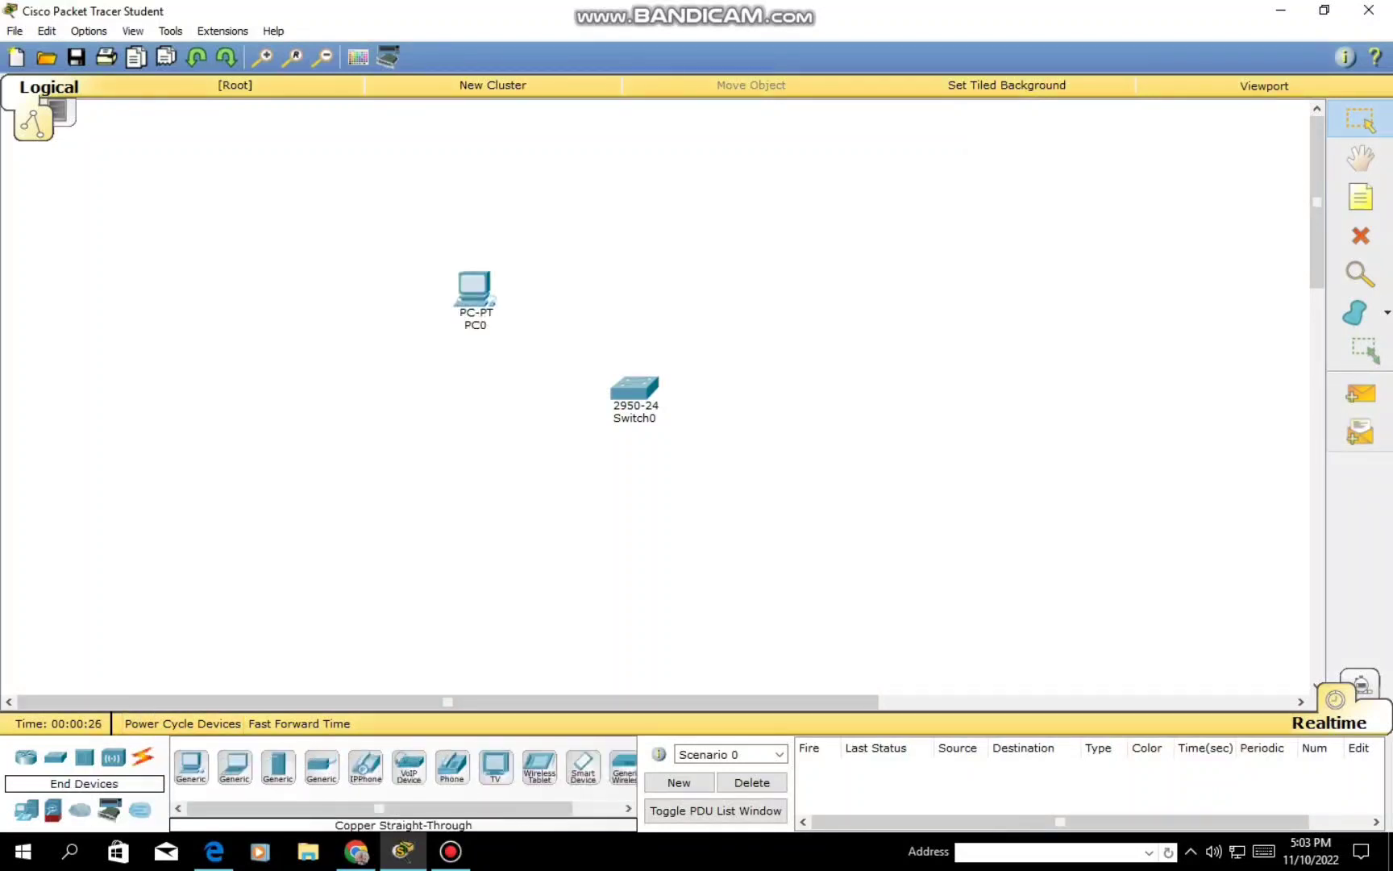
{"action": "left_click_drag", "start_coordinate": [191, 766], "coordinate": [775, 296]}
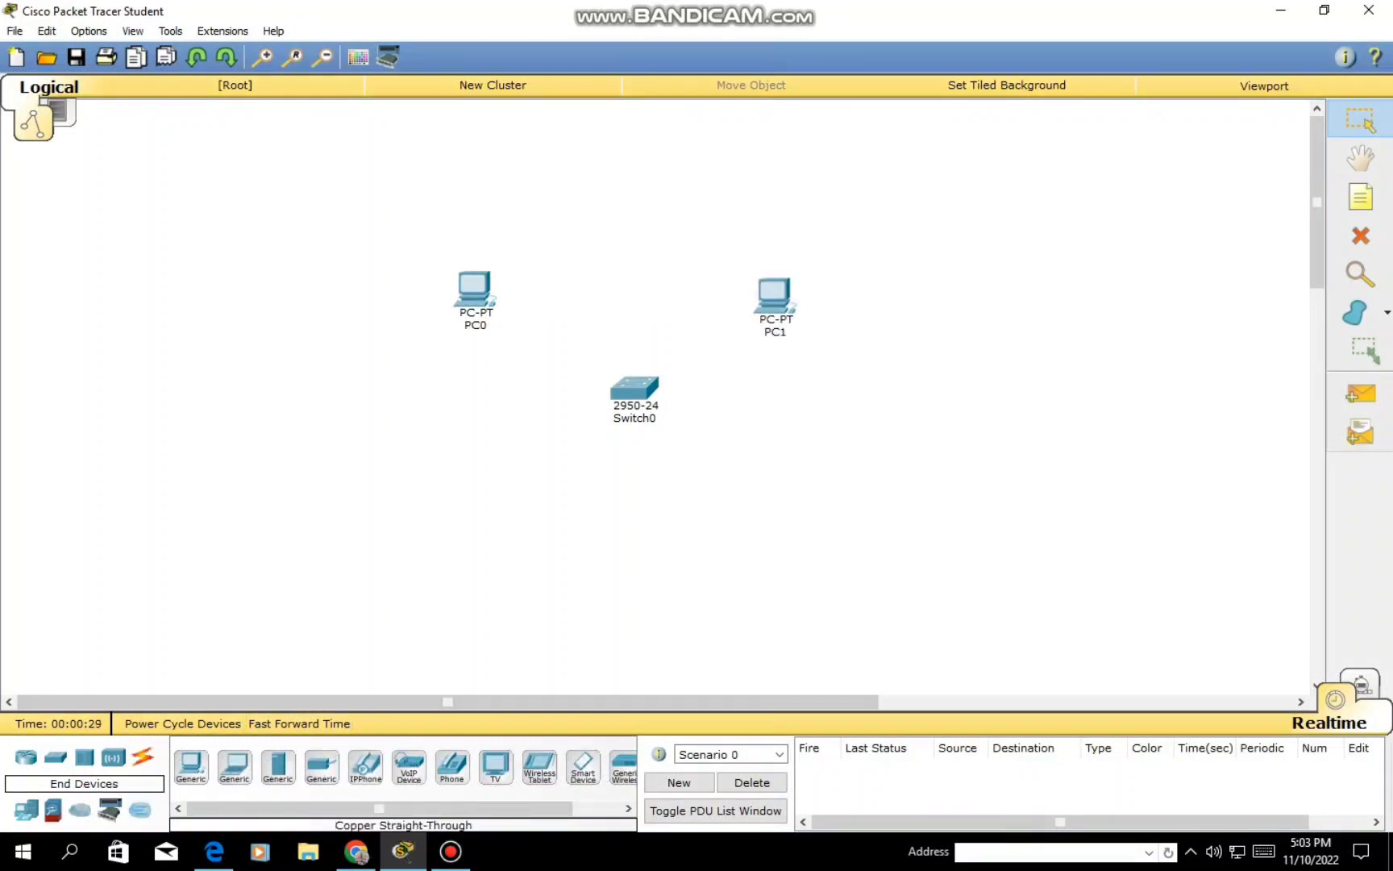
{"action": "left_click", "coordinate": [645, 557]}
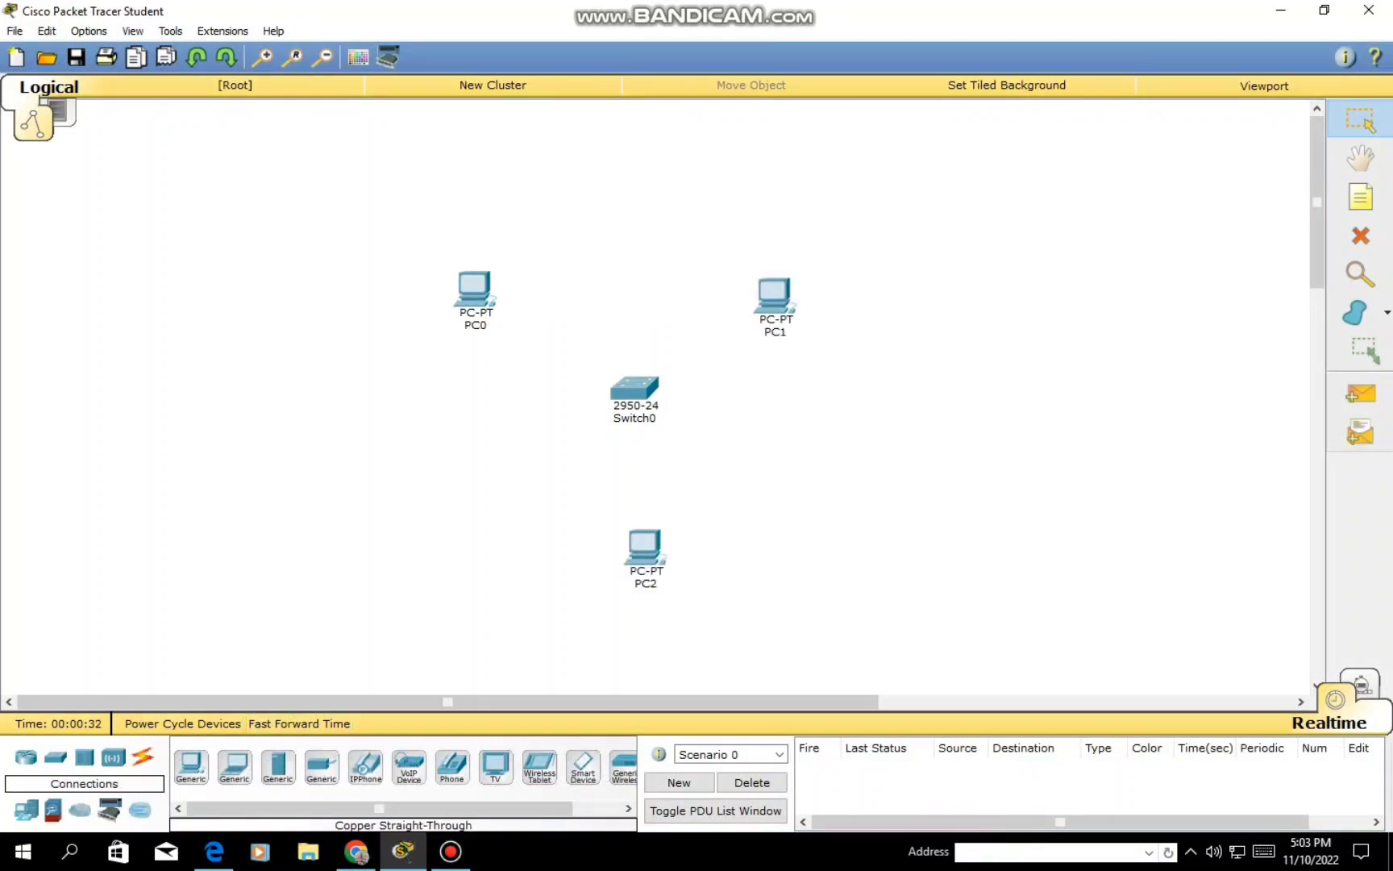
Connect the switch's FastEthernet0/1 port to PC0's FastEthernet0 port with a copper straight-through cable
{"action": "left_click", "coordinate": [143, 756]}
{"action": "left_click", "coordinate": [278, 766]}
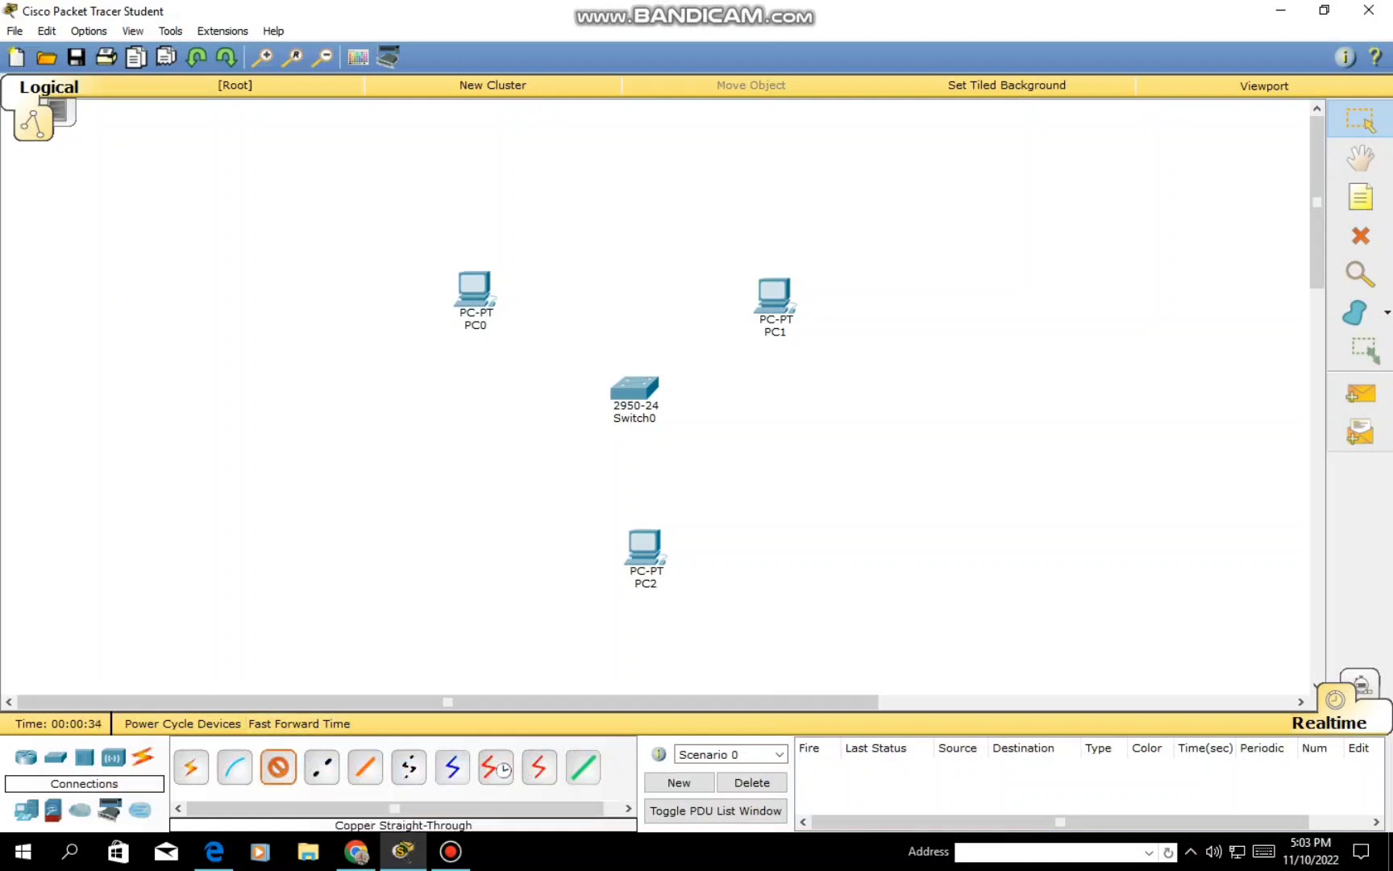
{"action": "left_click", "coordinate": [635, 391]}
{"action": "left_click", "coordinate": [707, 35]}
{"action": "left_click", "coordinate": [475, 288]}
{"action": "left_click", "coordinate": [536, 324]}
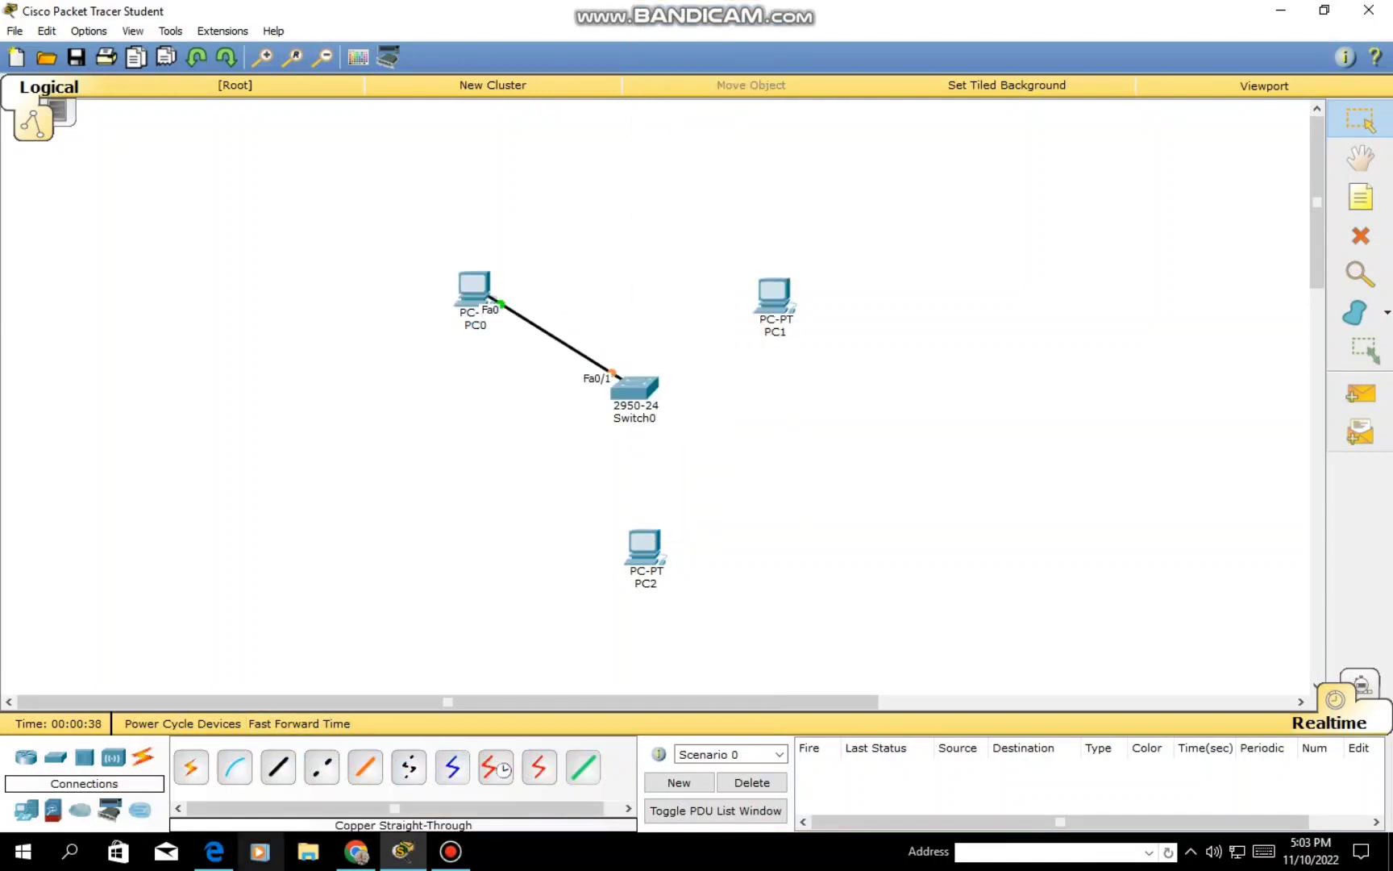
Connect the switch's FastEthernet0/2 port to PC1's FastEthernet0 port with a copper straight-through cable
{"action": "left_click", "coordinate": [634, 388]}
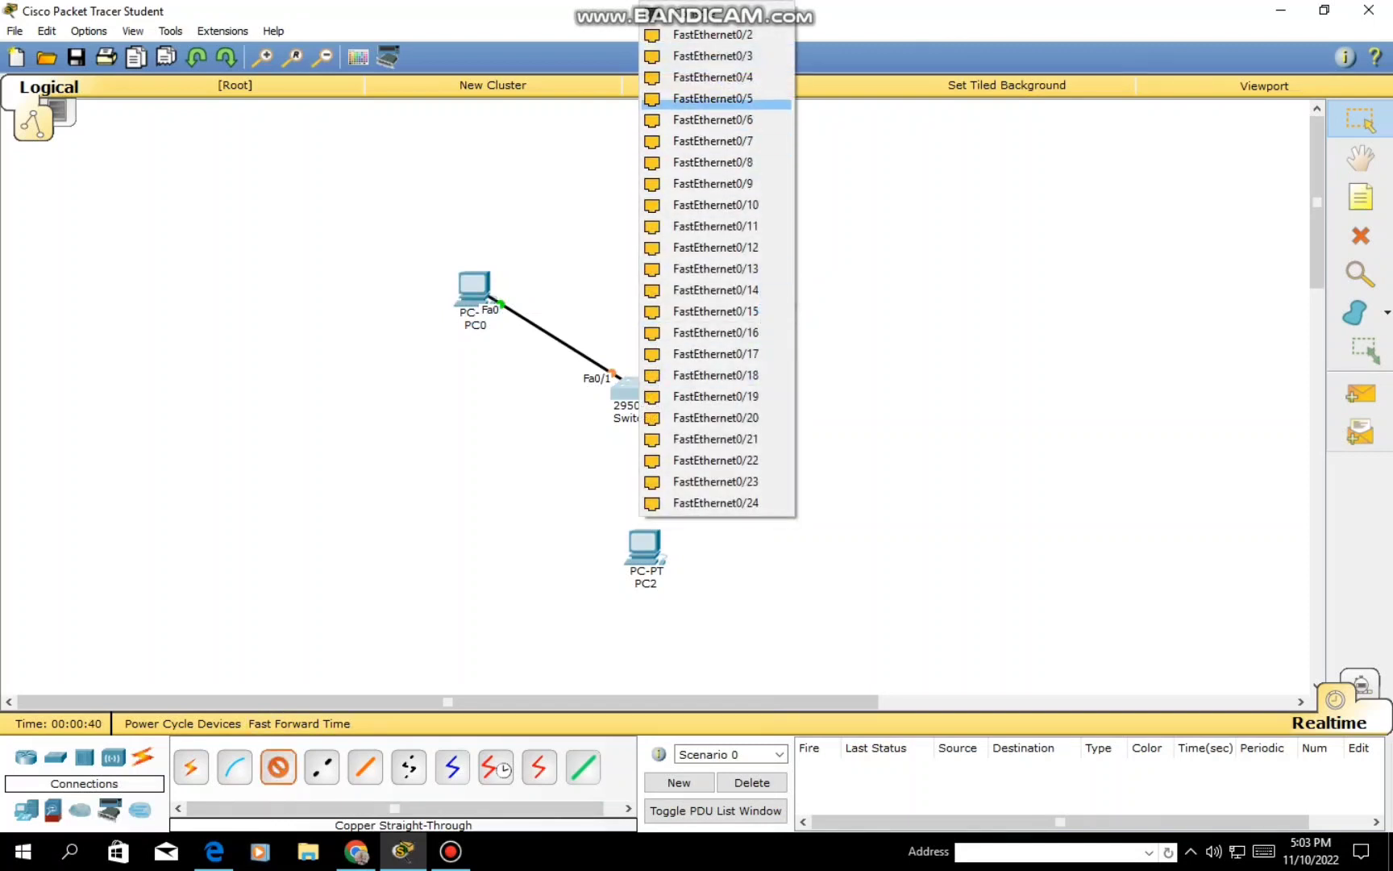
{"action": "left_click", "coordinate": [710, 35]}
{"action": "left_click", "coordinate": [774, 295]}
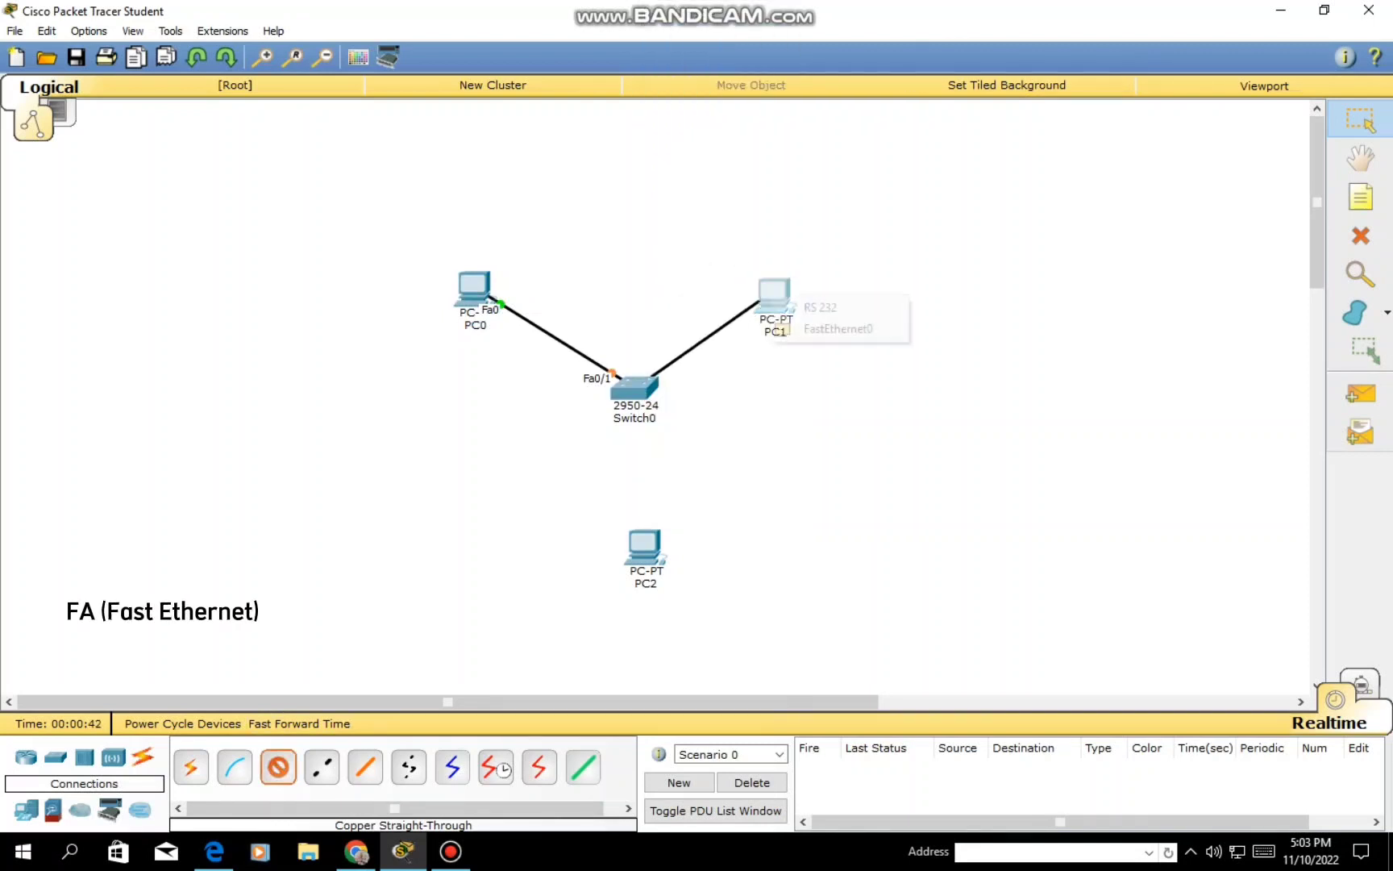
{"action": "left_click", "coordinate": [839, 330]}
Connect the switch's FastEthernet0/3 port to PC2's FastEthernet0 port with a copper straight-through cable
{"action": "left_click", "coordinate": [278, 767]}
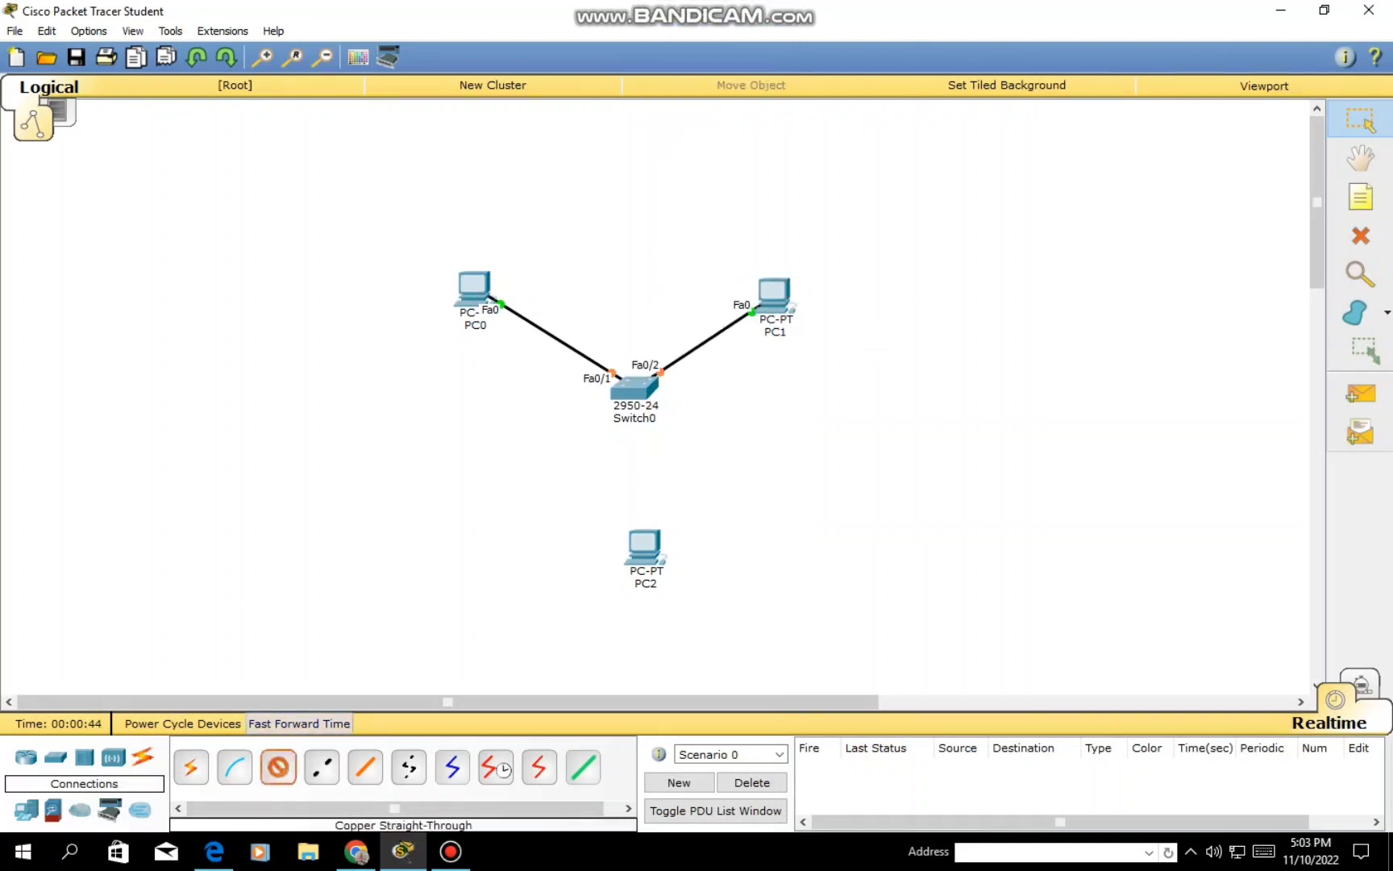
{"action": "left_click", "coordinate": [635, 388]}
{"action": "left_click", "coordinate": [685, 35]}
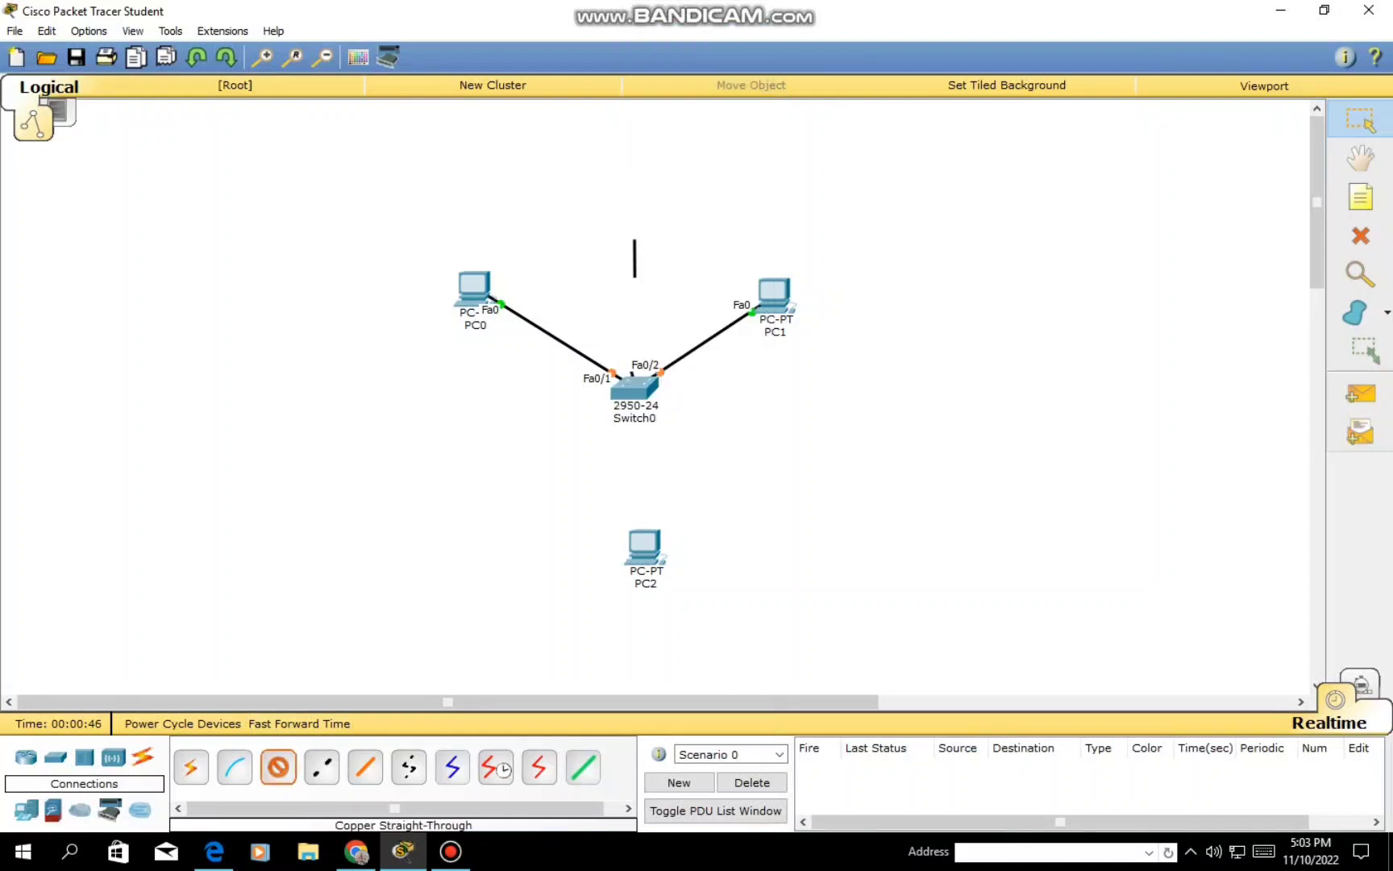
{"action": "left_click", "coordinate": [638, 542]}
{"action": "left_click", "coordinate": [707, 579]}
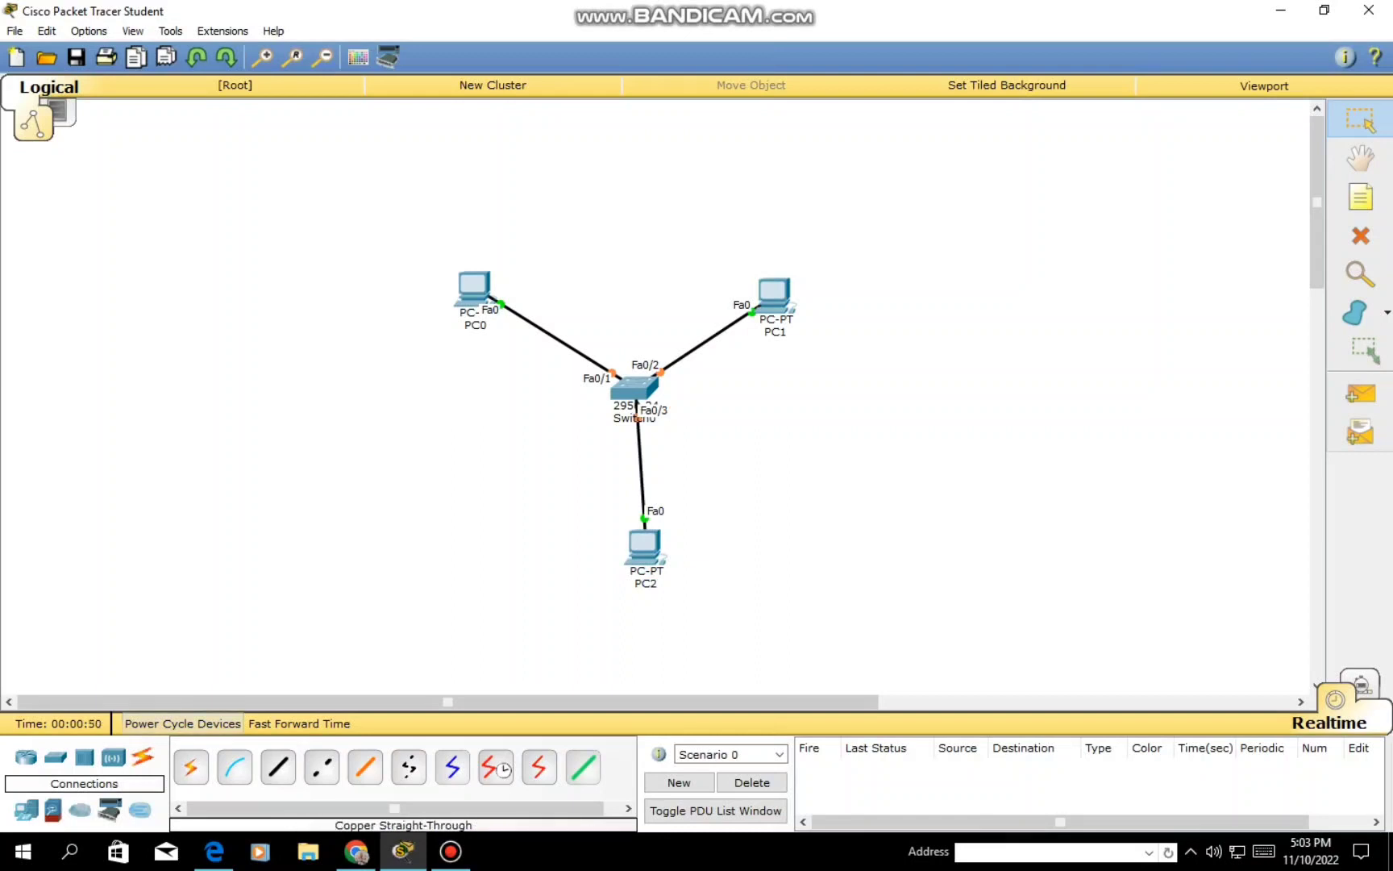
Rename PC0's label to "PC0=192.168.1.1 VLAN100 HRD"
{"action": "key", "text": "n"}
{"action": "left_click", "coordinate": [451, 319]}
{"action": "type", "text": "PC0="}
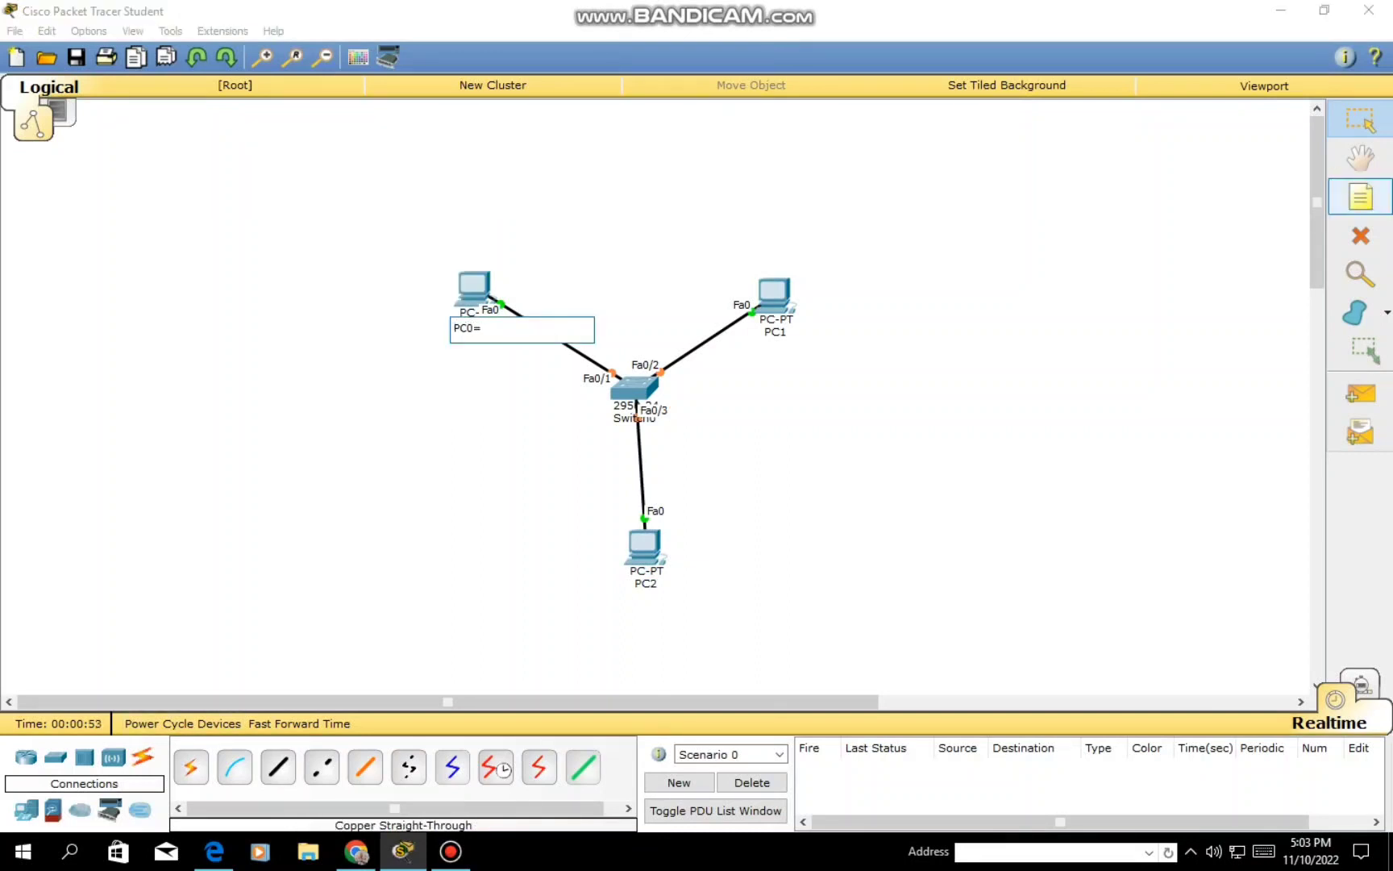
{"action": "type", "text": "192.168.1.1 VLAN100"}
{"action": "key", "text": "Return"}
{"action": "type", "text": "HRD"}
{"action": "key", "text": "Return"}
Rename PC1's label to "PC1=192.168.1.2 VLAN200 HSE"
{"action": "left_click", "coordinate": [775, 332]}
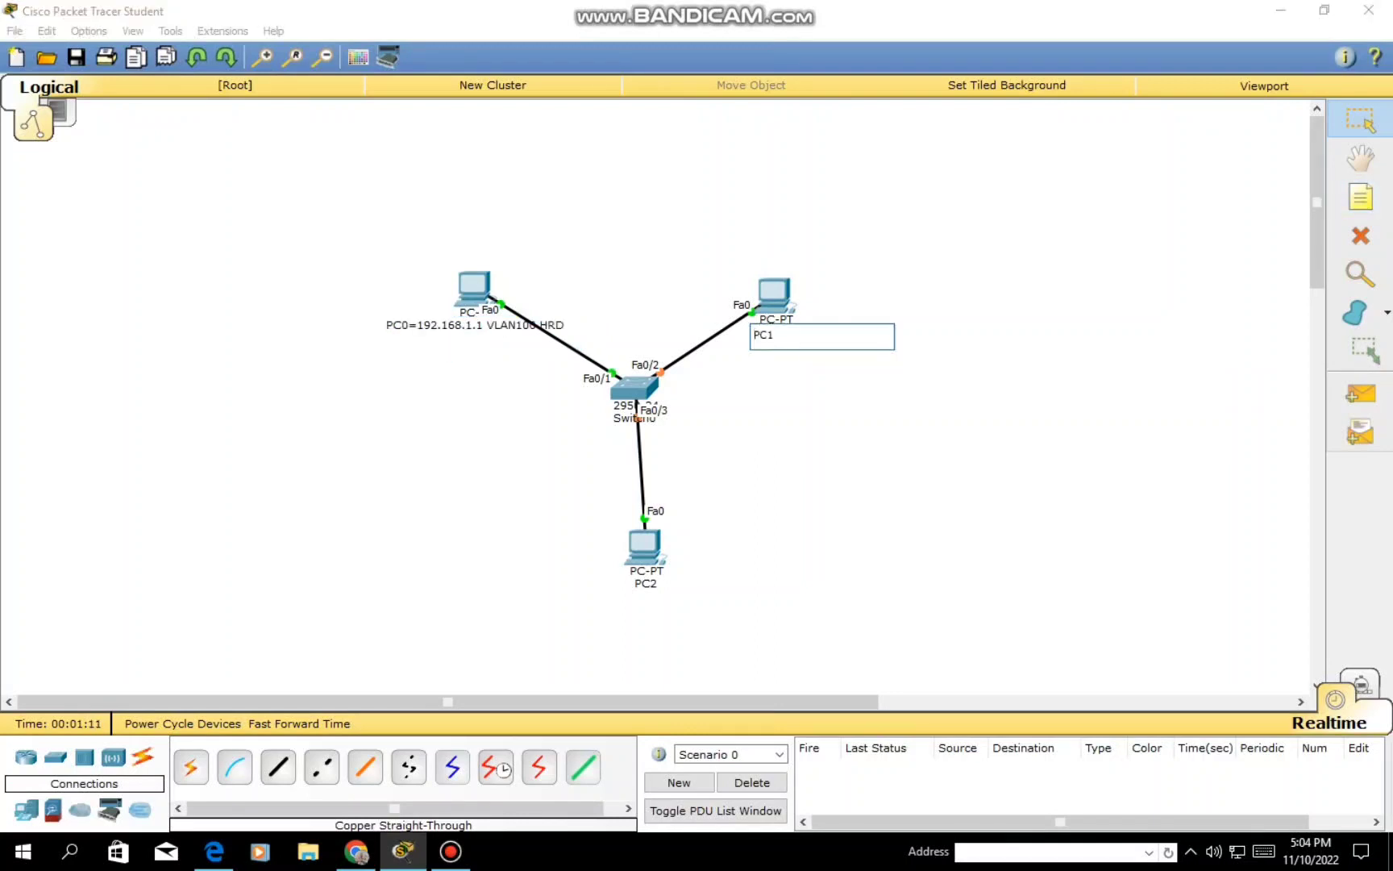
{"action": "left_click", "coordinate": [774, 334]}
{"action": "type", "text": "=192.168.1.2 VLAN200 HSE"}
Rename PC2's label to "PC2=192.168.1.3 VLAN300 IT"
{"action": "left_click", "coordinate": [645, 583]}
{"action": "type", "text": "="}
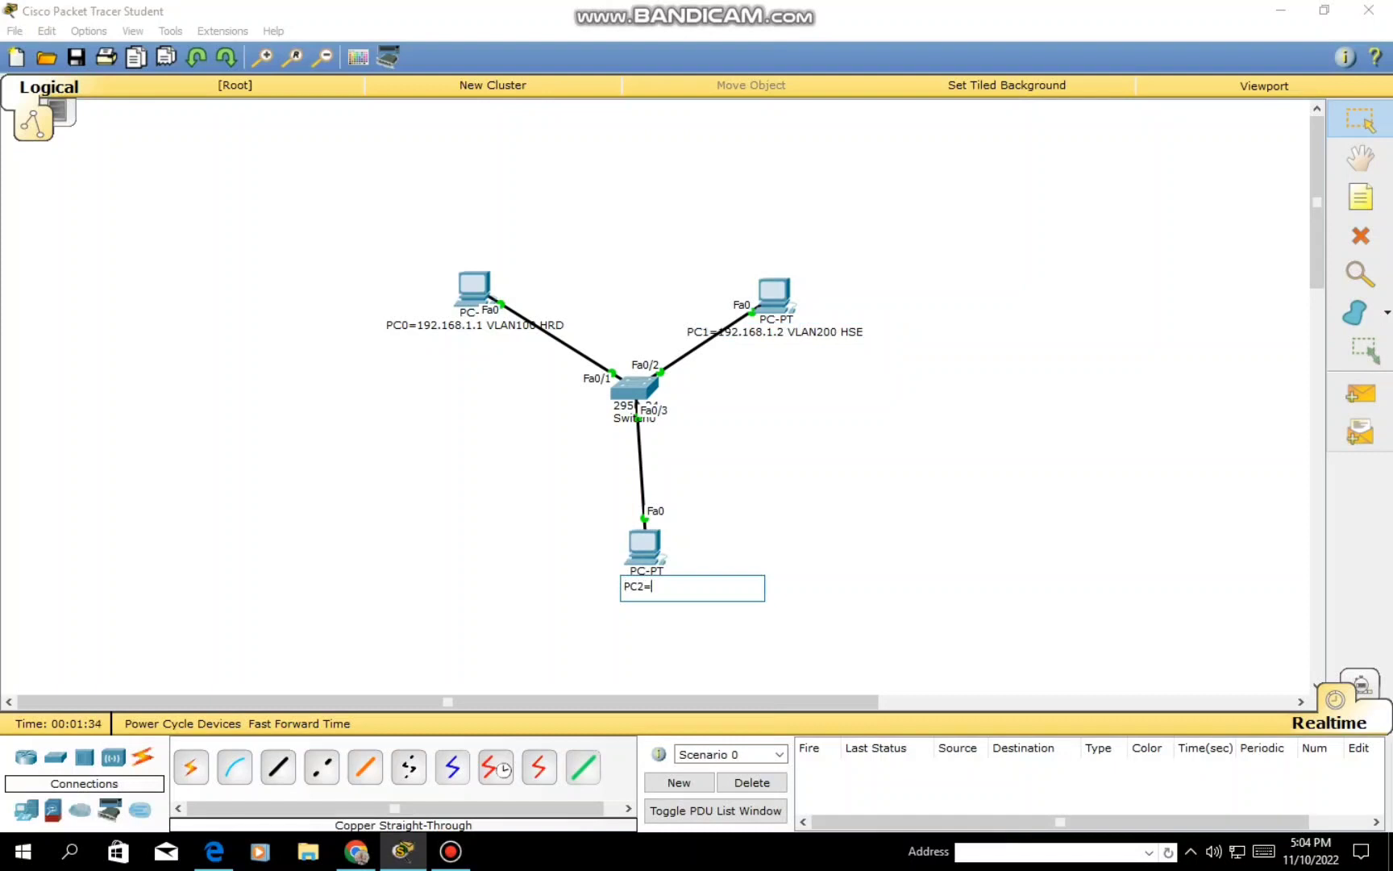
{"action": "type", "text": "192.168.1.3 VLAN300 IT"}
{"action": "key", "text": "Return"}
Give PC0 the static IP address 192.168.1.1 with subnet mask 255.255.255.0 and close its configuration
{"action": "left_click", "coordinate": [474, 288]}
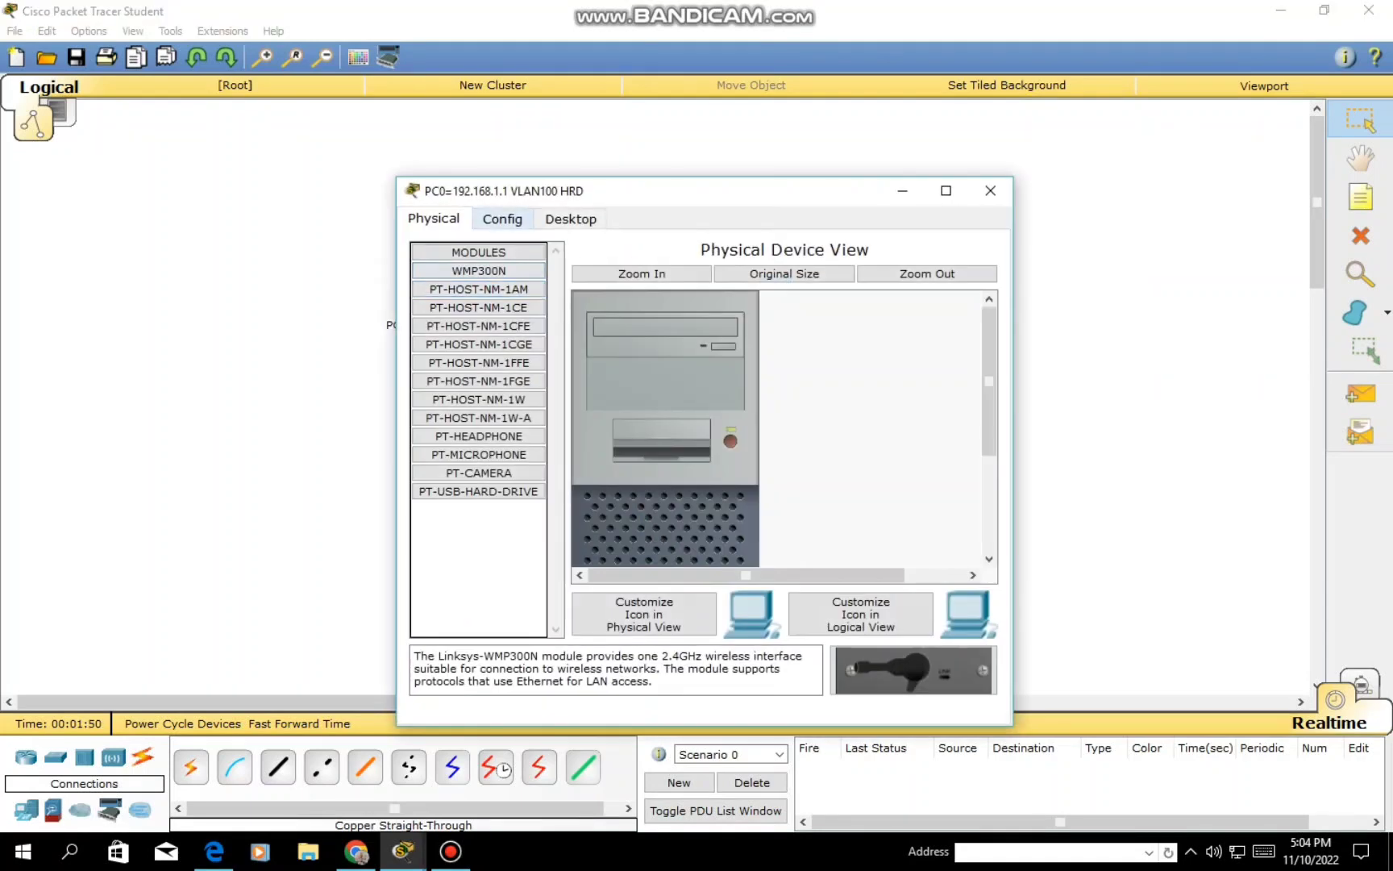
{"action": "left_click", "coordinate": [503, 218]}
{"action": "left_click", "coordinate": [571, 218]}
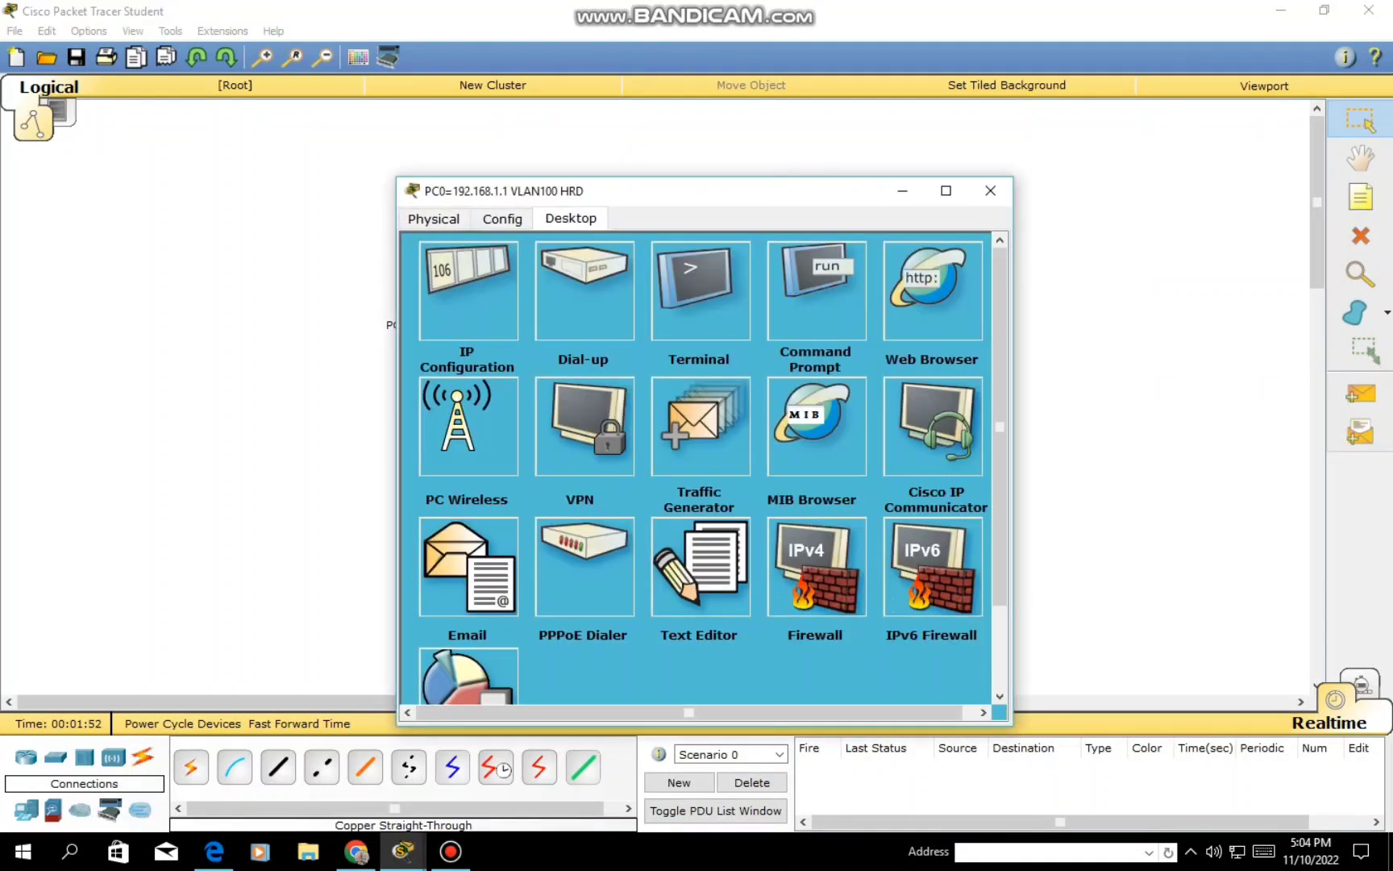
{"action": "left_click", "coordinate": [468, 291]}
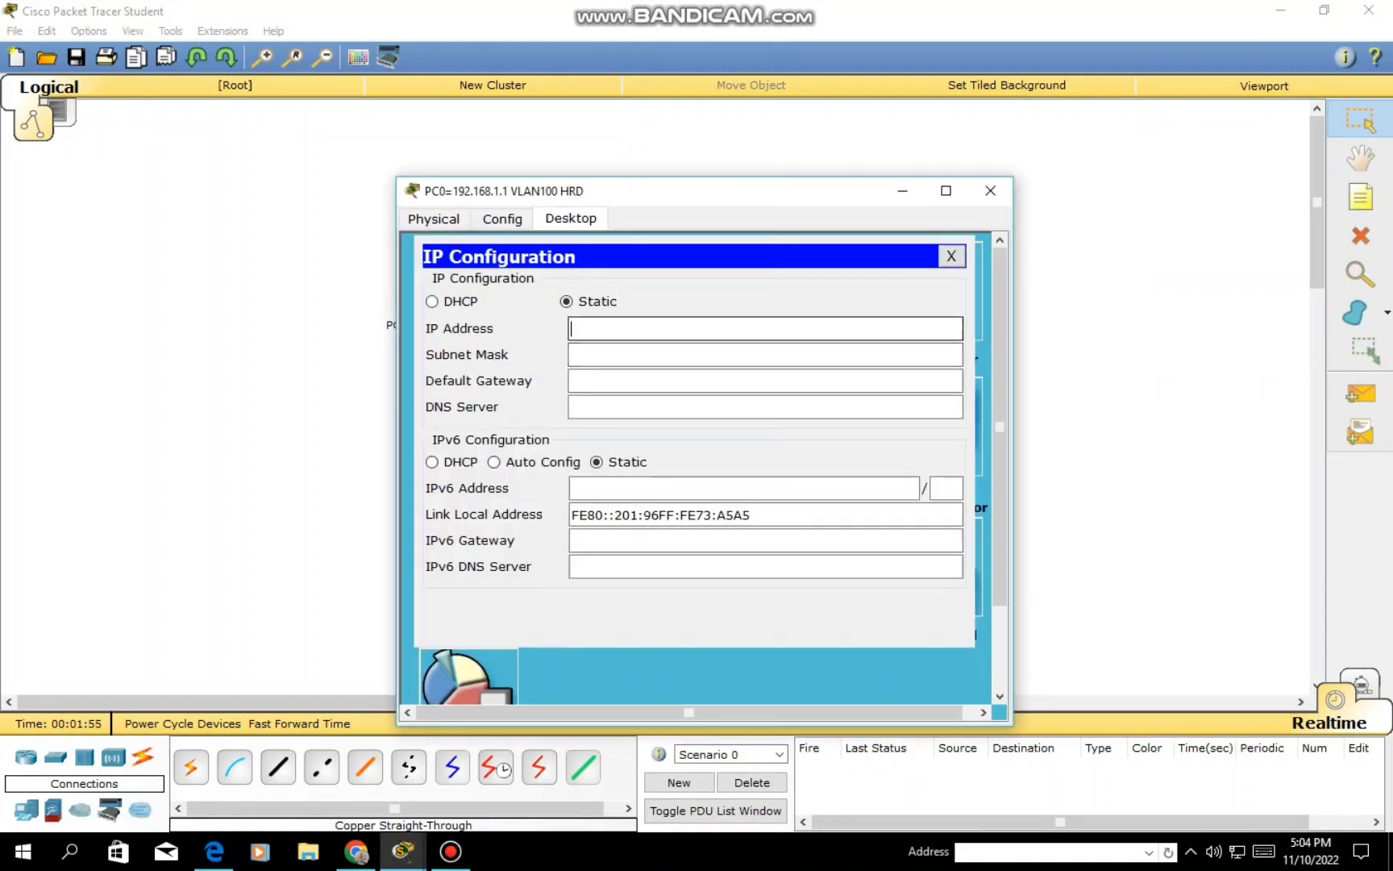
{"action": "type", "text": "192."}
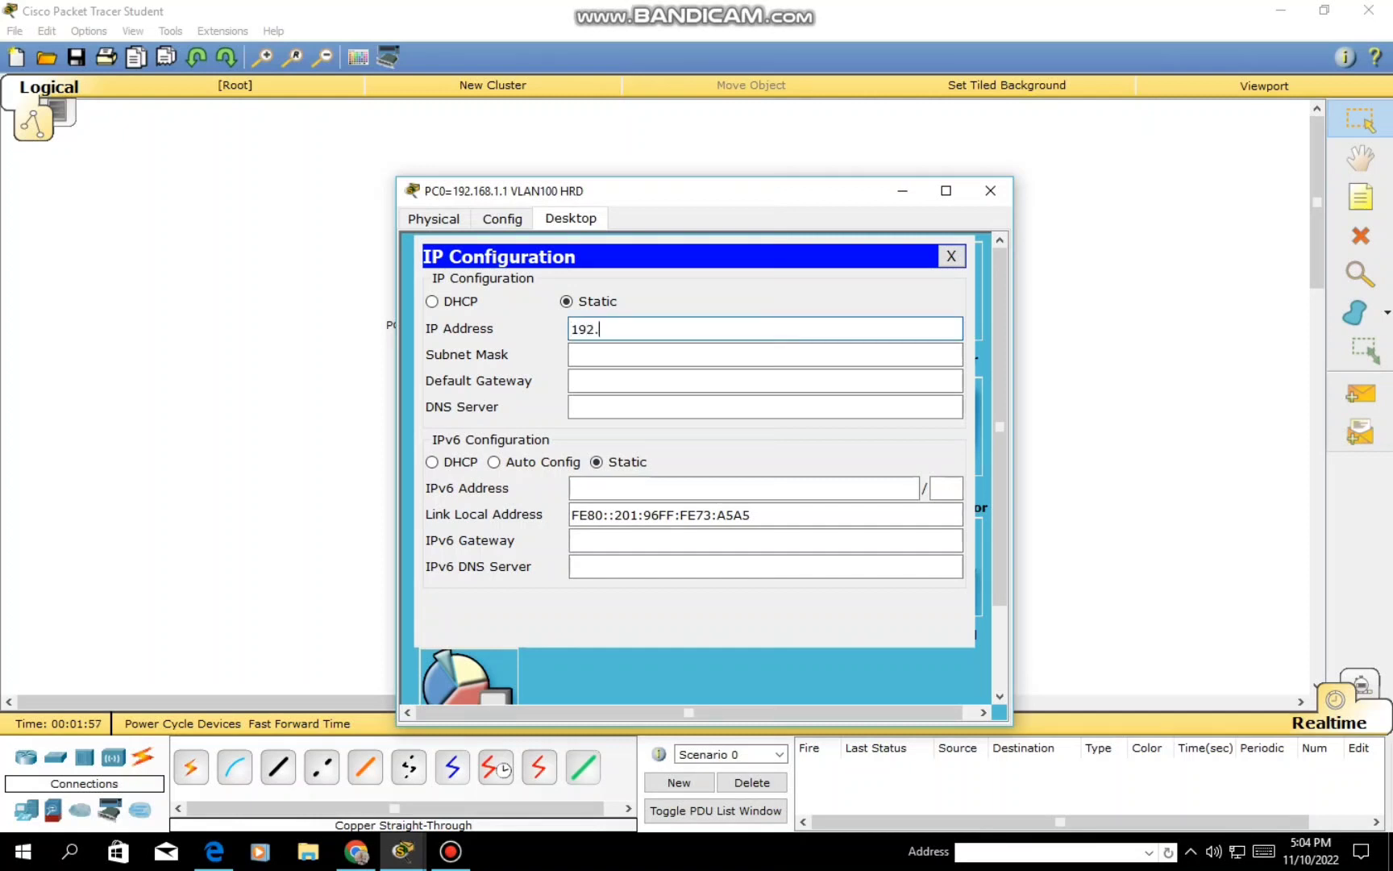
{"action": "type", "text": "168.1.1"}
{"action": "key", "text": "Tab"}
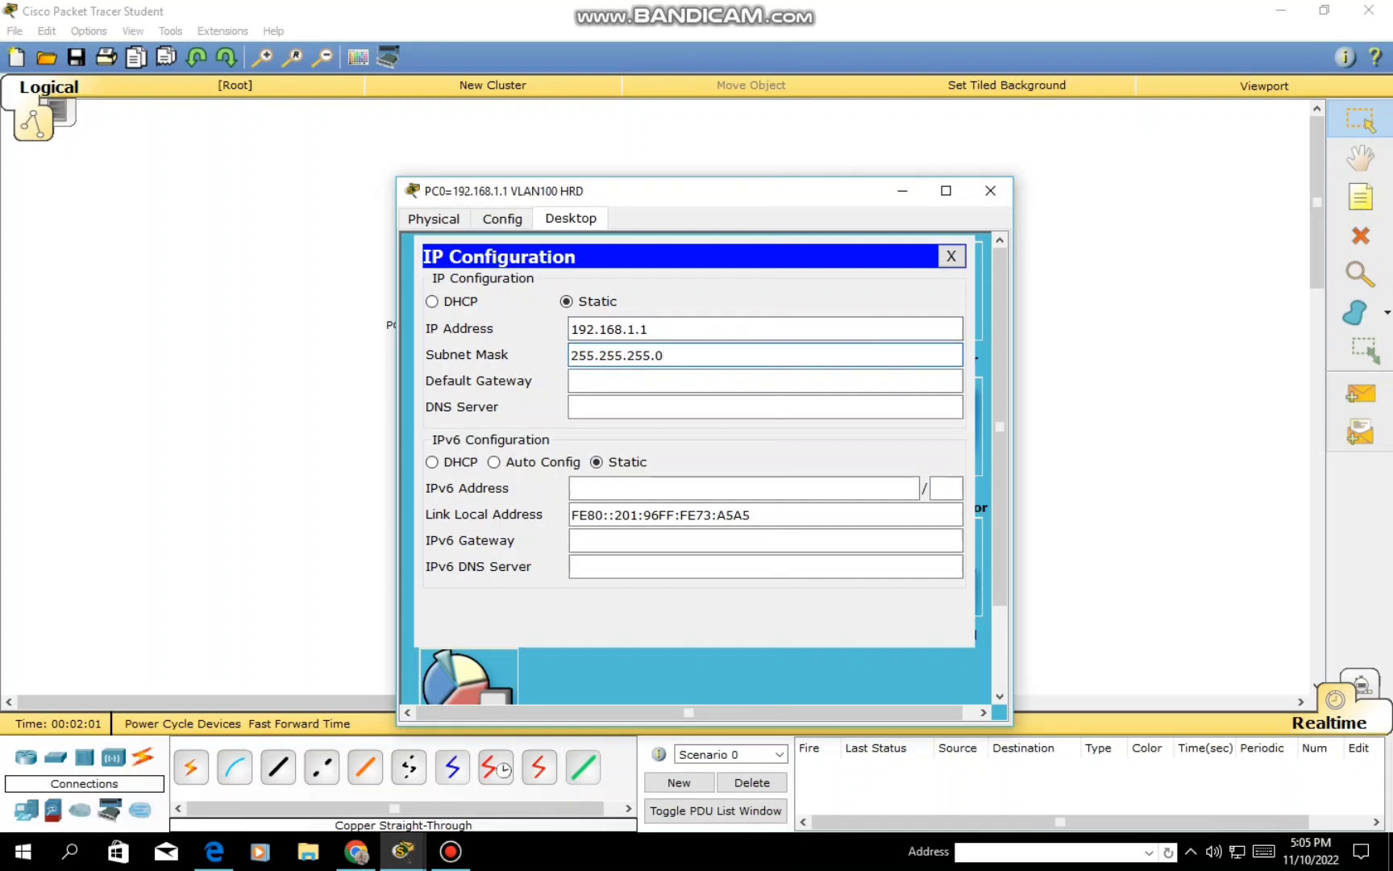
{"action": "left_click", "coordinate": [951, 256]}
{"action": "left_click", "coordinate": [990, 190]}
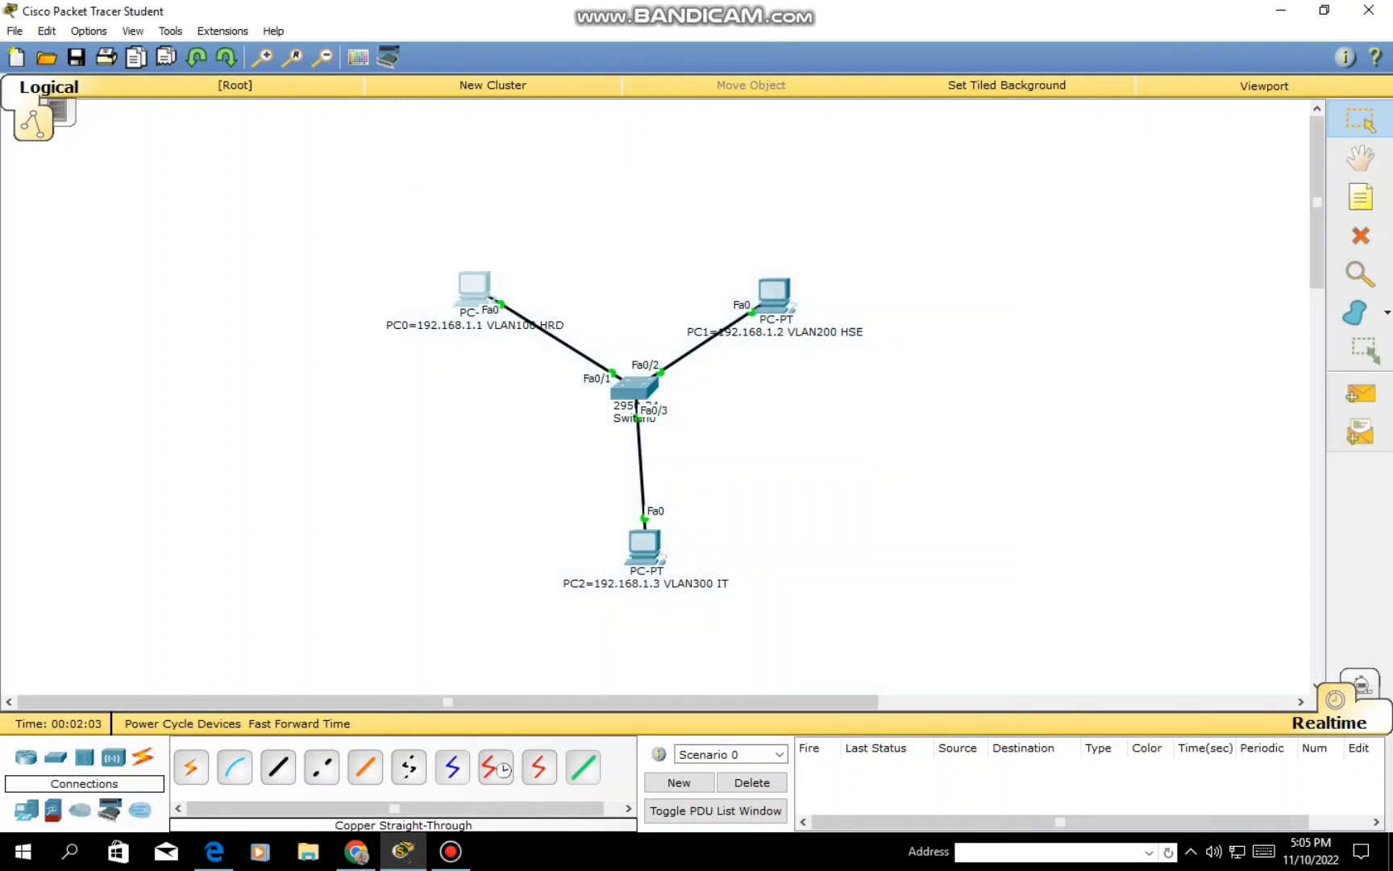
Give PC1 the static IP address 192.168.1.2 with subnet mask 255.255.255.0 and close its configuration
{"action": "left_click", "coordinate": [774, 292]}
{"action": "left_click", "coordinate": [570, 218]}
{"action": "left_click", "coordinate": [467, 296]}
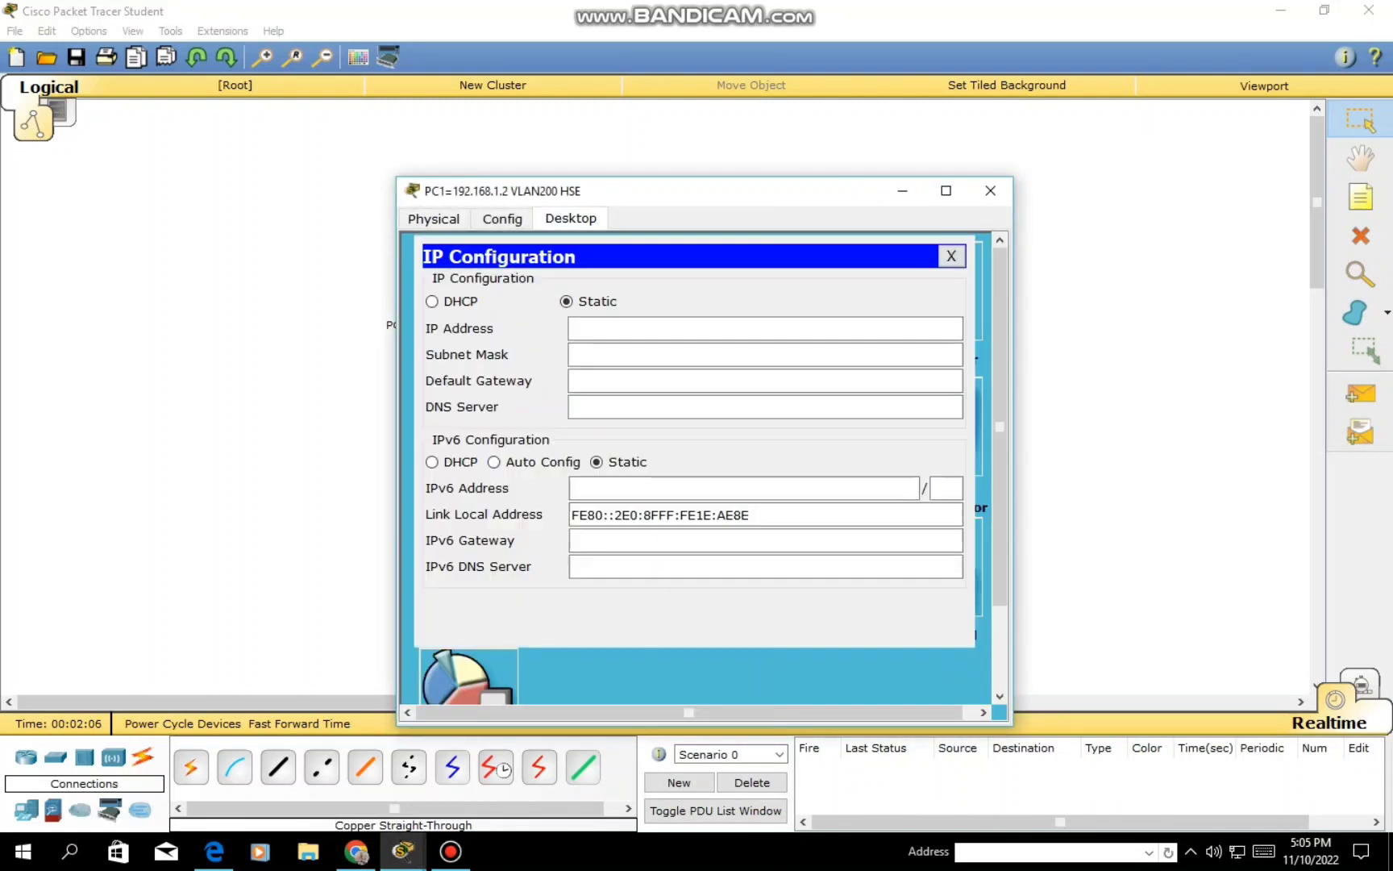
{"action": "left_click", "coordinate": [766, 329]}
{"action": "type", "text": "192."}
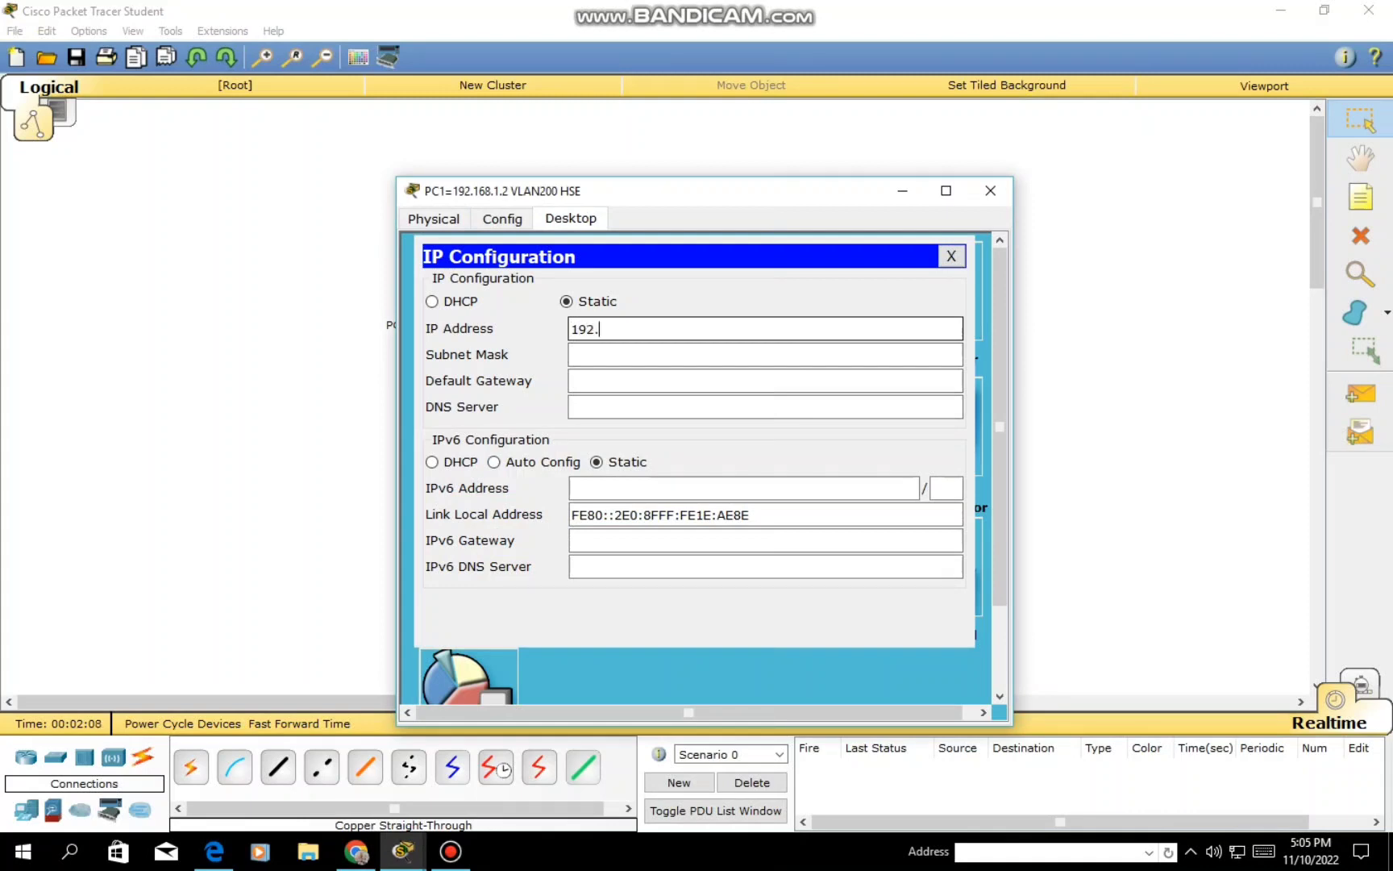
{"action": "type", "text": "168.12"}
{"action": "left_click", "coordinate": [636, 329]}
{"action": "type", "text": ".2"}
{"action": "key", "text": "Tab"}
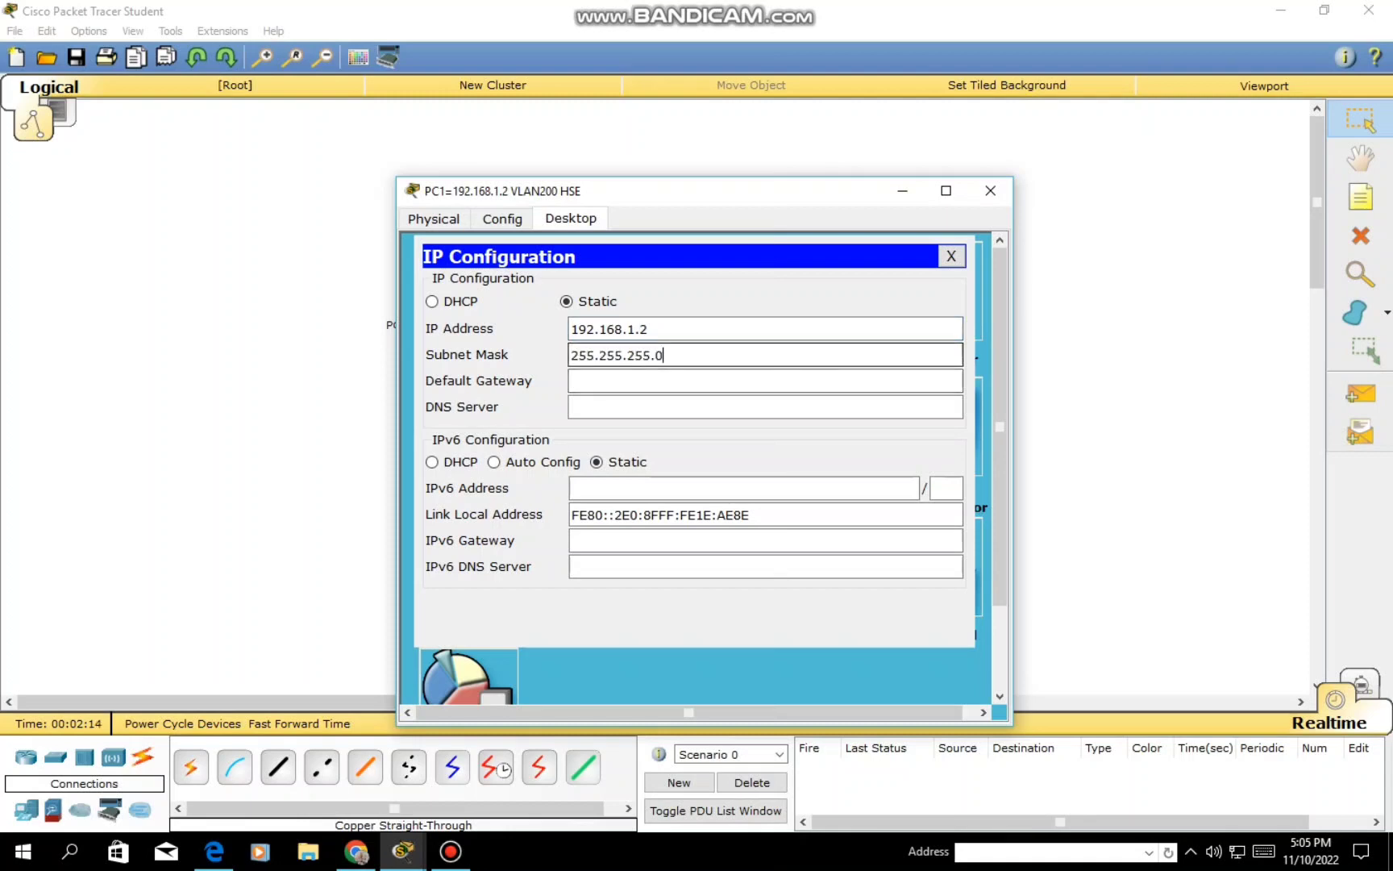
{"action": "left_click", "coordinate": [990, 190]}
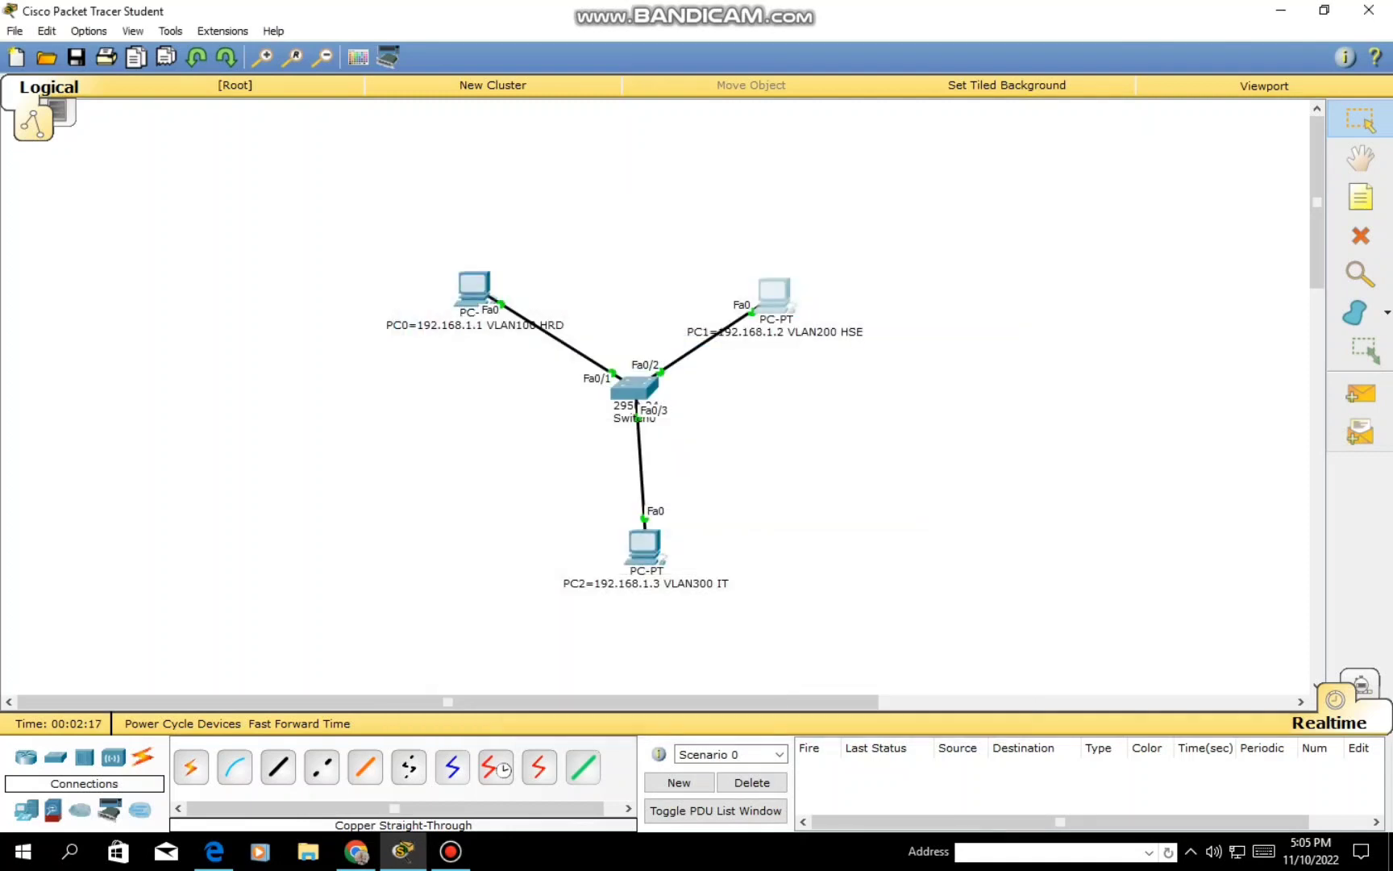
Give PC2 the static IP address 192.168.1.3 with subnet mask 255.255.255.0 and close its configuration
{"action": "left_click", "coordinate": [644, 546]}
{"action": "left_click", "coordinate": [569, 219]}
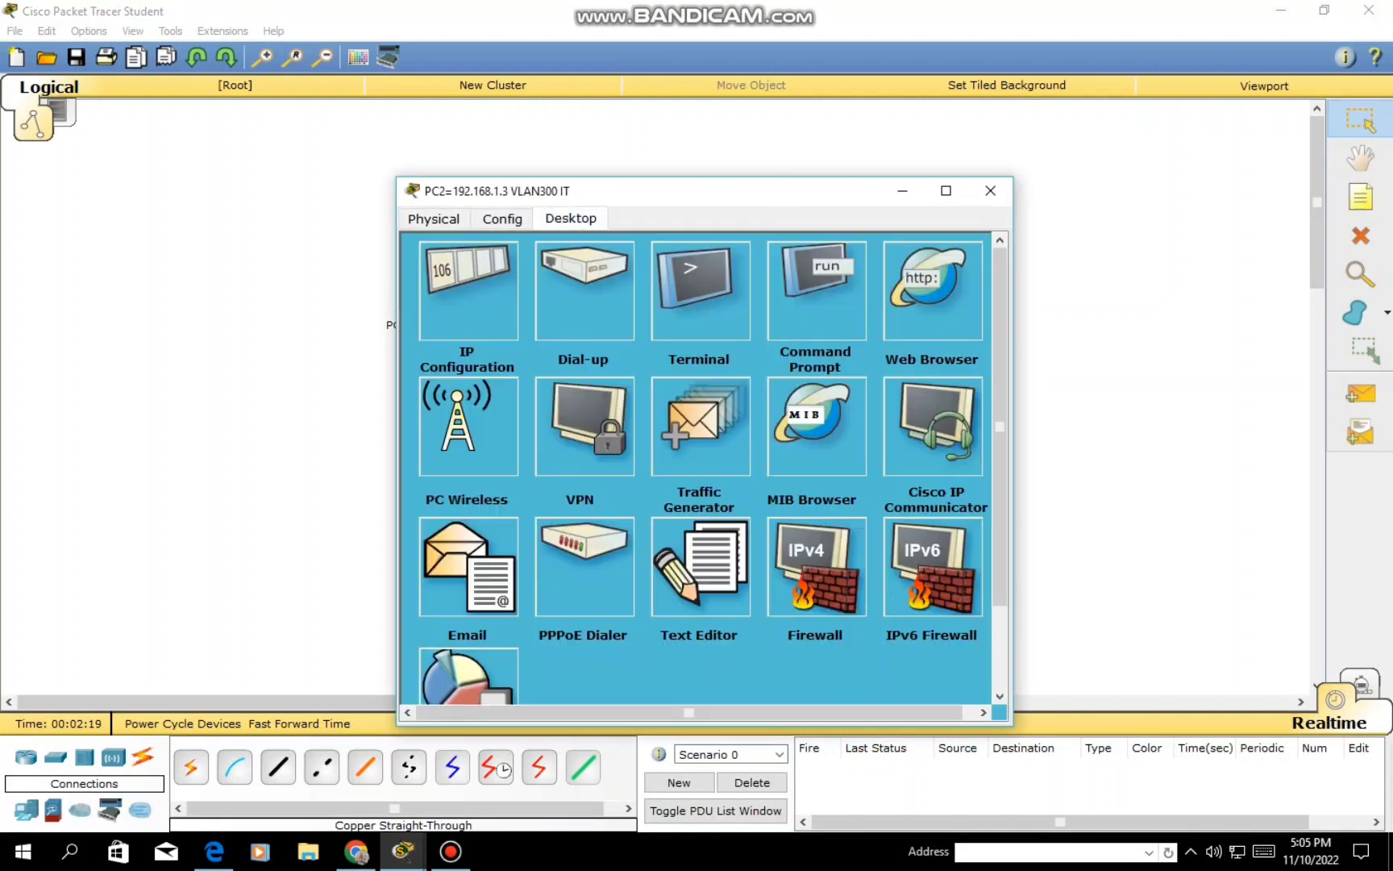
{"action": "left_click", "coordinate": [466, 290]}
{"action": "type", "text": "1"}
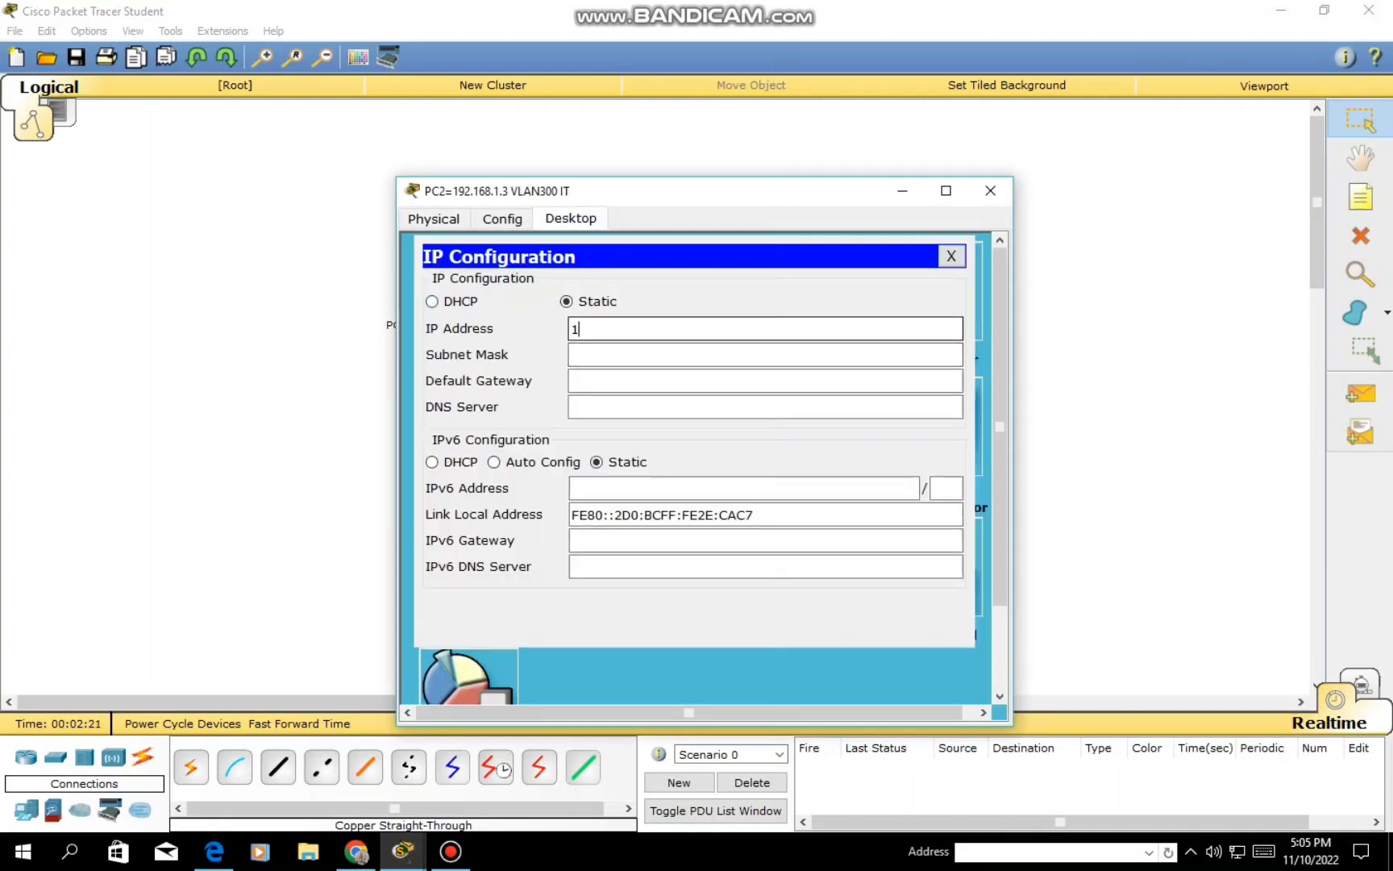
{"action": "type", "text": "92.168.1.3"}
{"action": "left_click", "coordinate": [685, 354]}
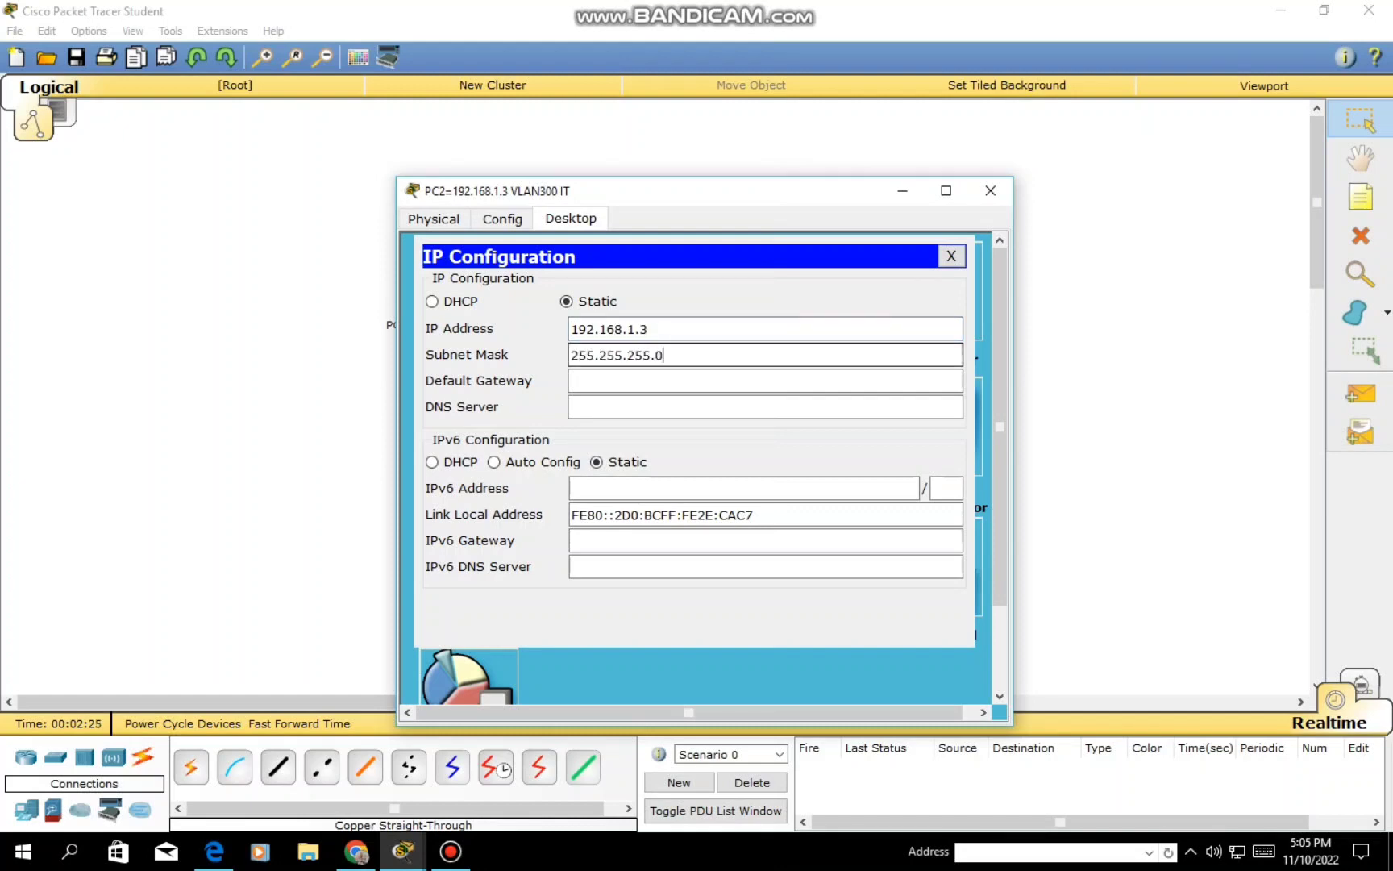
{"action": "left_click", "coordinate": [991, 191]}
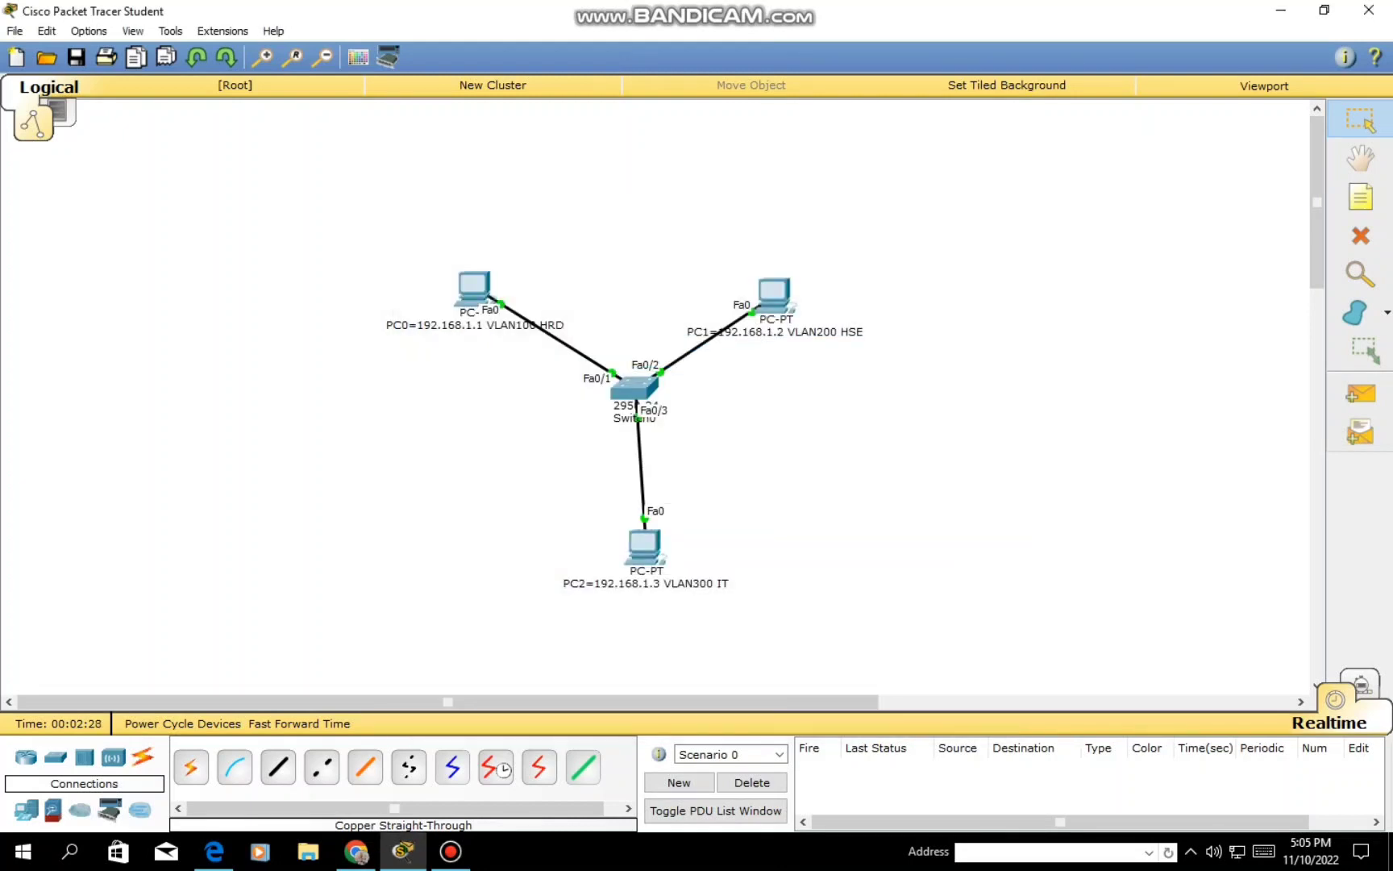
Test connectivity from PC0 to PC1 by running "ping 192.168.1.2" in PC0's Command Prompt
{"action": "left_click", "coordinate": [474, 287]}
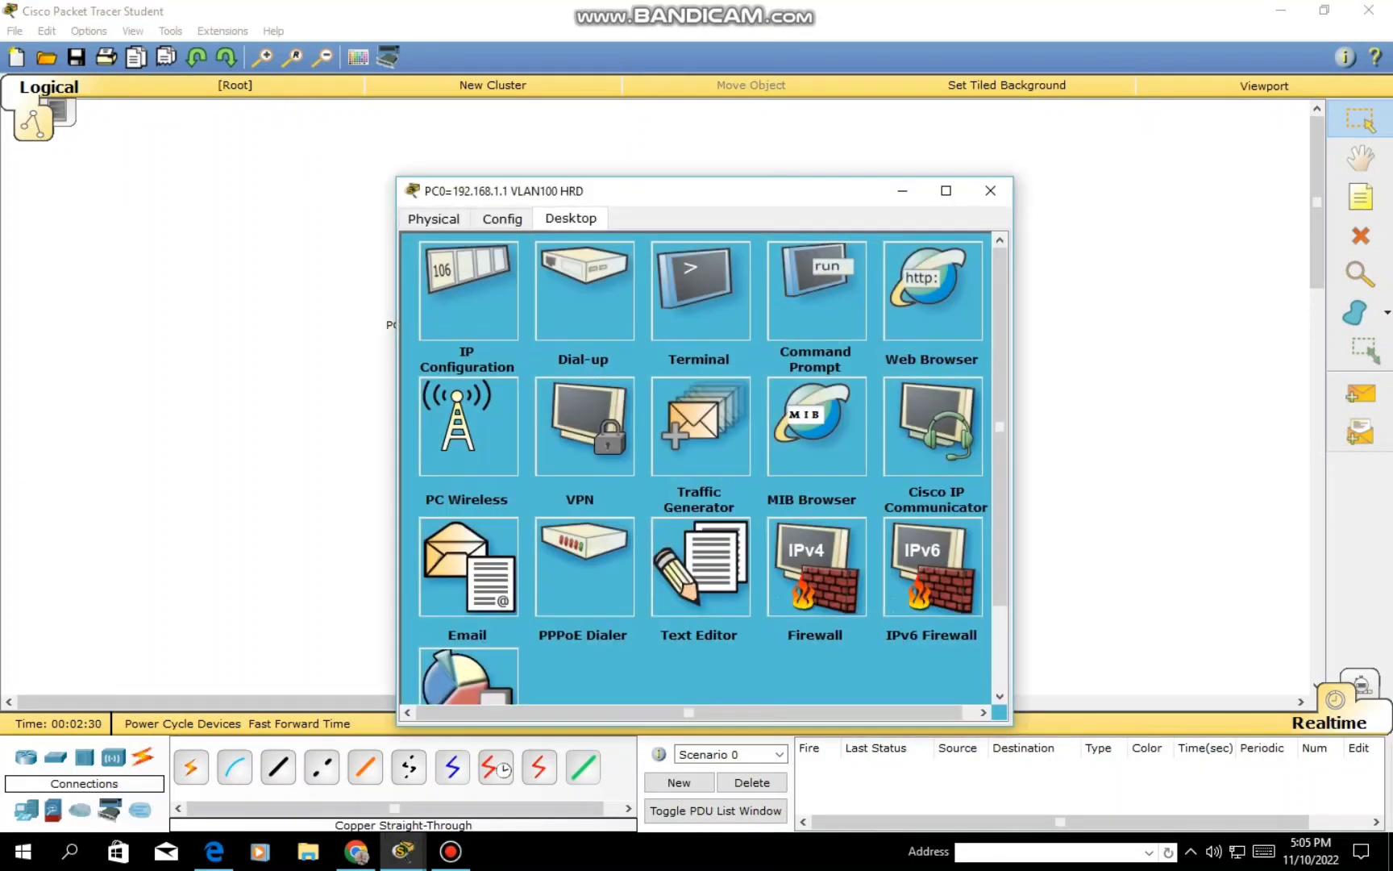
{"action": "left_click", "coordinate": [816, 290]}
{"action": "type", "text": "PING"}
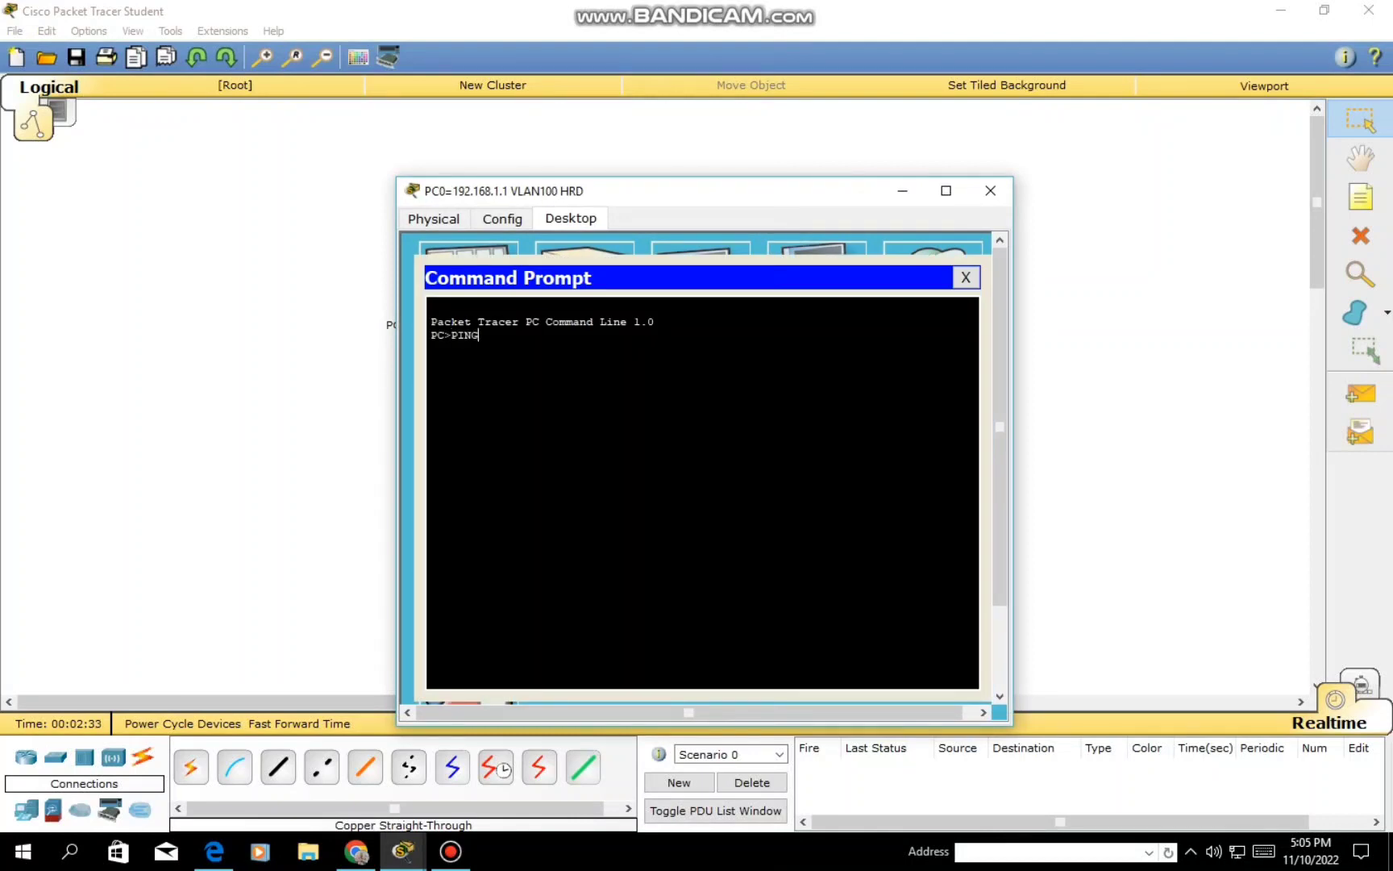
{"action": "key", "text": "BackSpace"}
{"action": "key", "text": "BackSpace"}
{"action": "key", "text": "BackSpace"}
{"action": "type", "text": "pim"}
{"action": "key", "text": "BackSpace"}
{"action": "type", "text": "ng 192.168.1.2"}
{"action": "key", "text": "Return"}
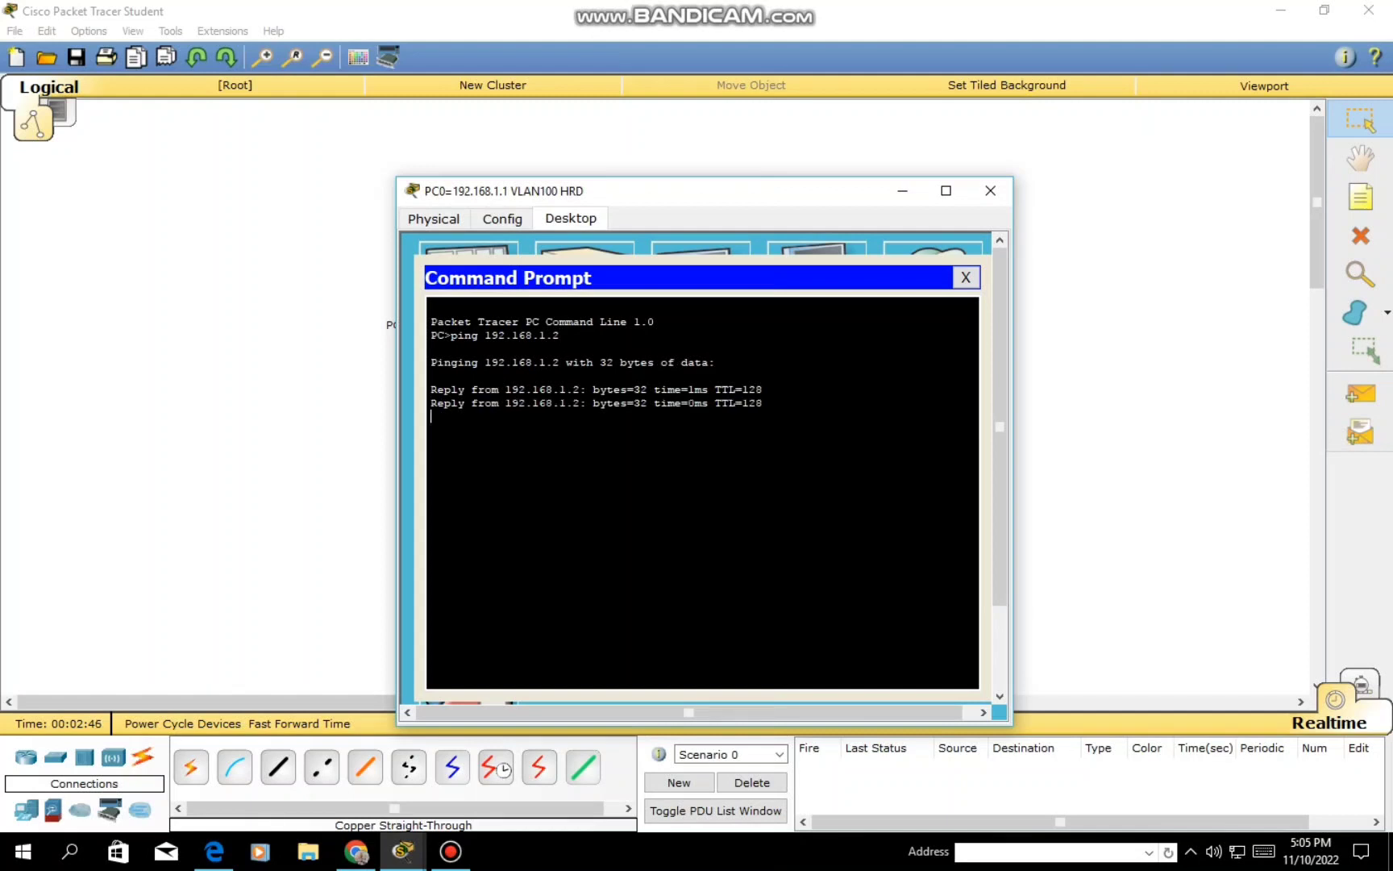
Test connectivity from PC0 to PC2 by running "ping 192.168.1.3" in the same Command Prompt
{"action": "type", "text": "1"}
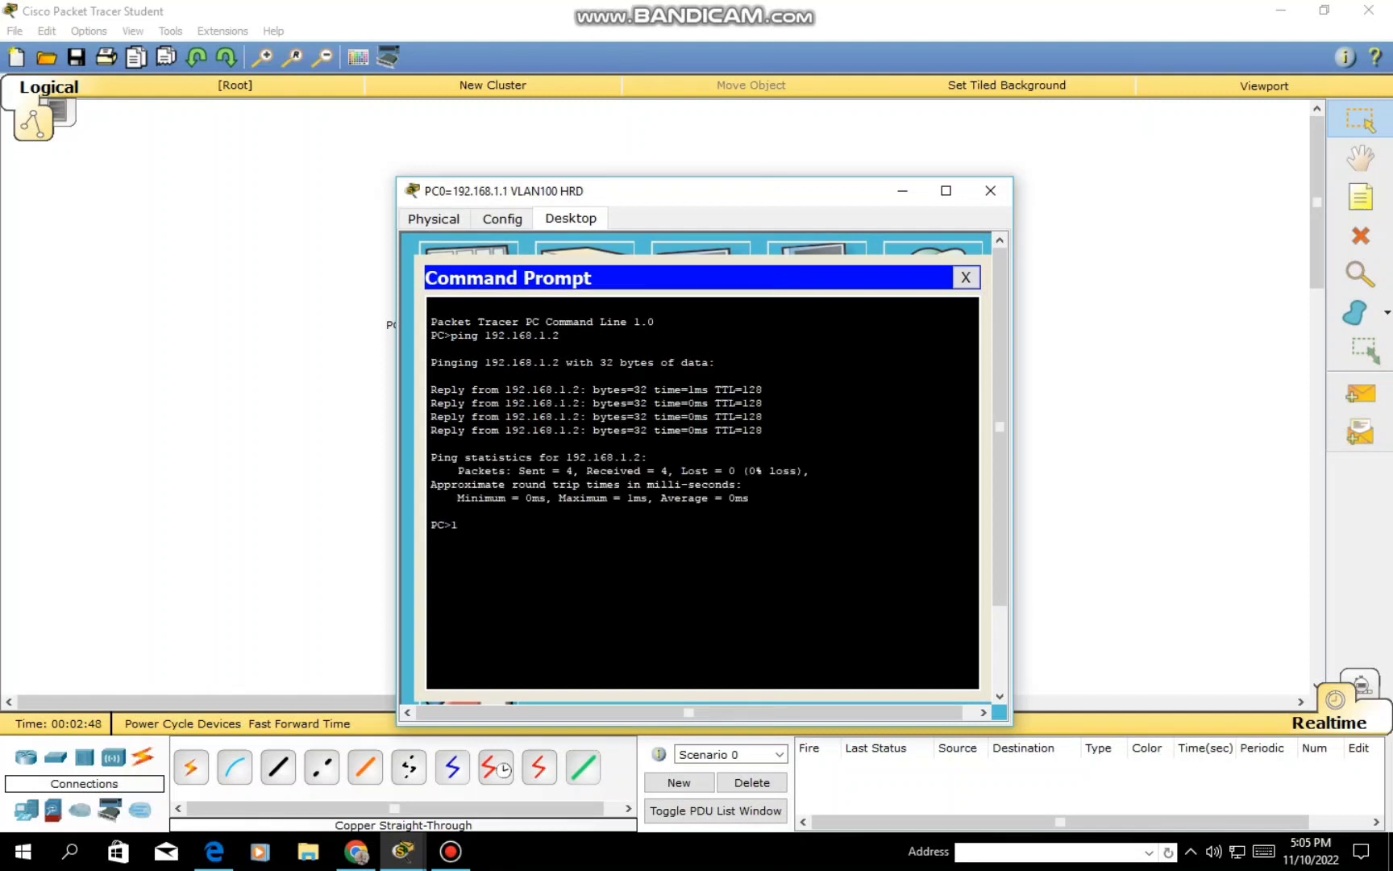
{"action": "type", "text": "92.168.1.3"}
{"action": "key", "text": "Left"}
{"action": "key", "text": "Left"}
{"action": "key", "text": "Left"}
{"action": "key", "text": "Left"}
{"action": "key", "text": "Left"}
{"action": "key", "text": "Left"}
{"action": "key", "text": "Left"}
{"action": "key", "text": "Left"}
{"action": "key", "text": "Left"}
{"action": "type", "text": "ping"}
{"action": "key", "text": "Return"}
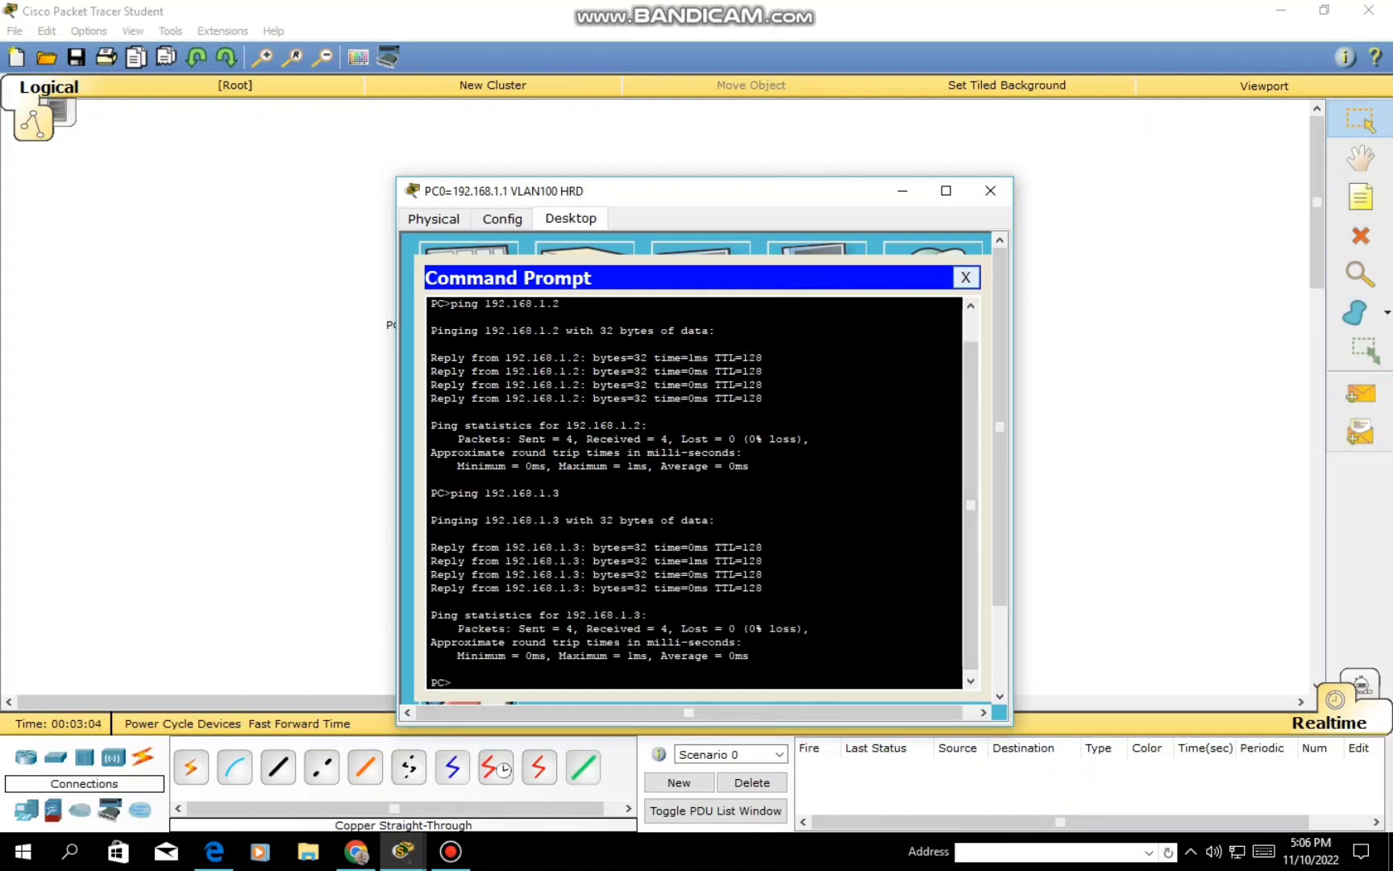
Close PC0's Command Prompt and configuration, and enter global configuration mode in Switch0's command line with "en" and "configure terminal"
{"action": "left_click", "coordinate": [966, 277]}
{"action": "left_click", "coordinate": [990, 191]}
{"action": "left_click", "coordinate": [635, 392]}
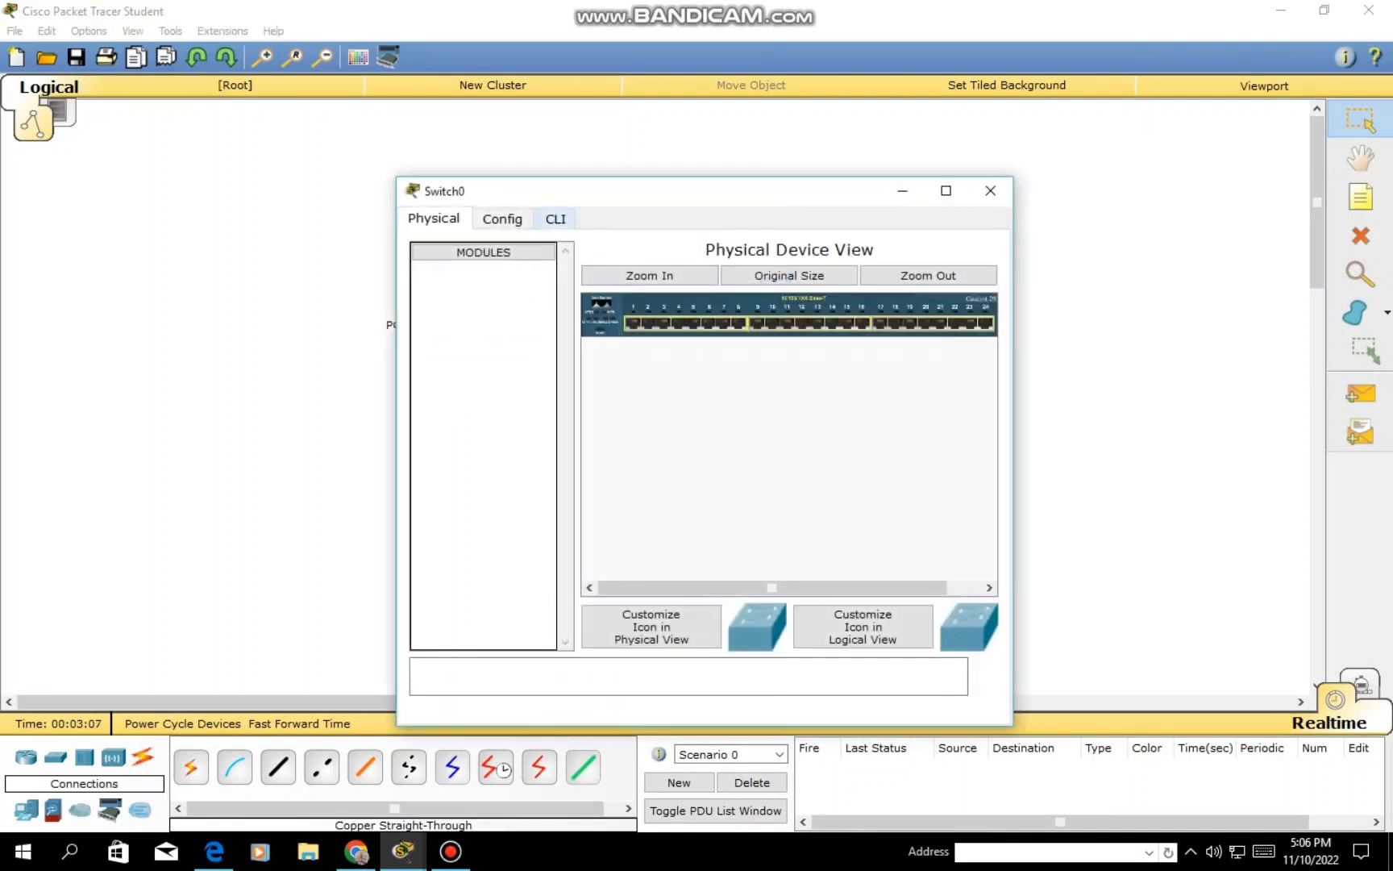
{"action": "left_click", "coordinate": [556, 219]}
{"action": "key", "text": "Return"}
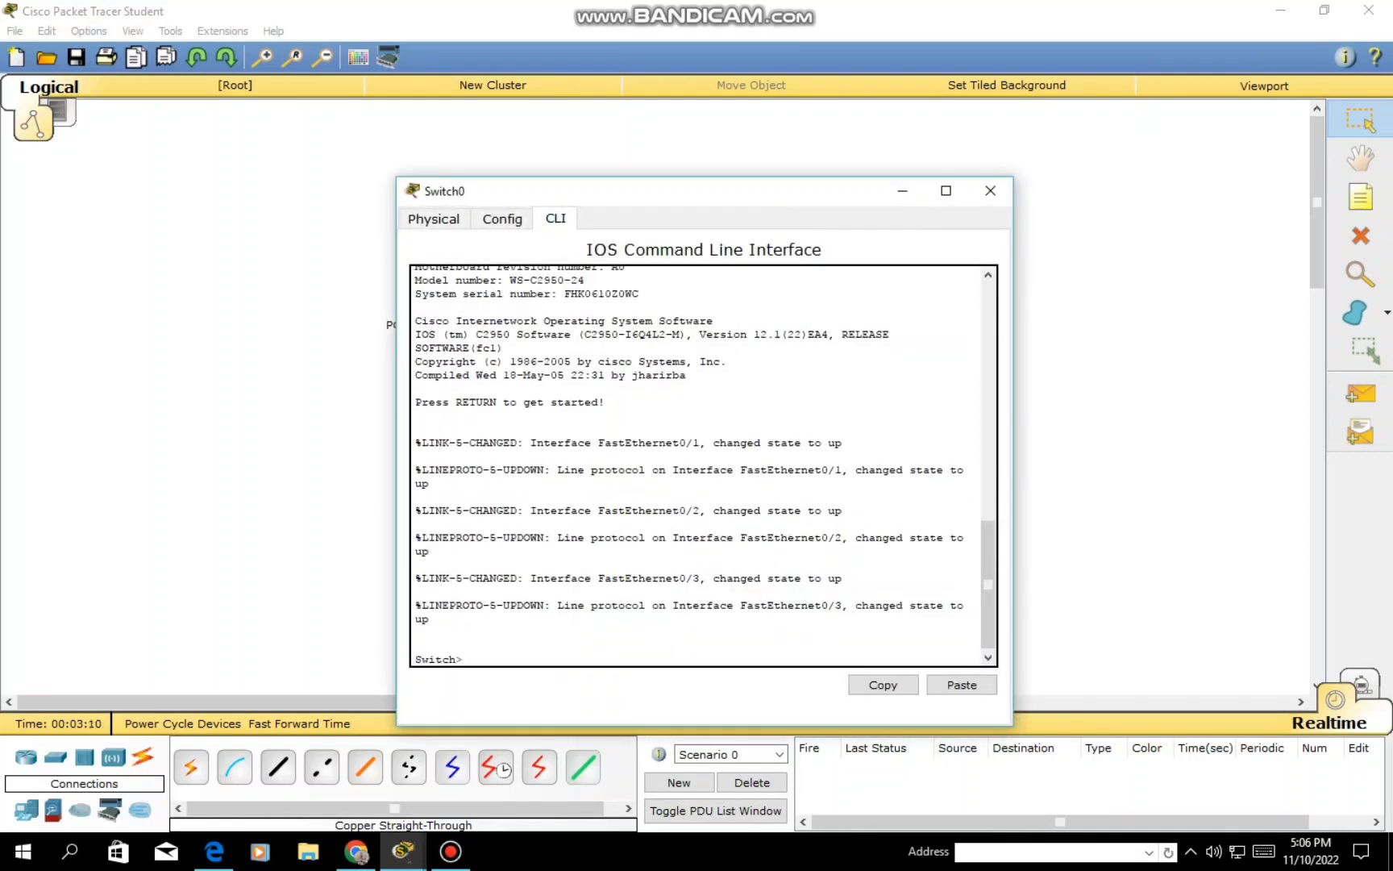
{"action": "type", "text": "en"}
{"action": "key", "text": "Return"}
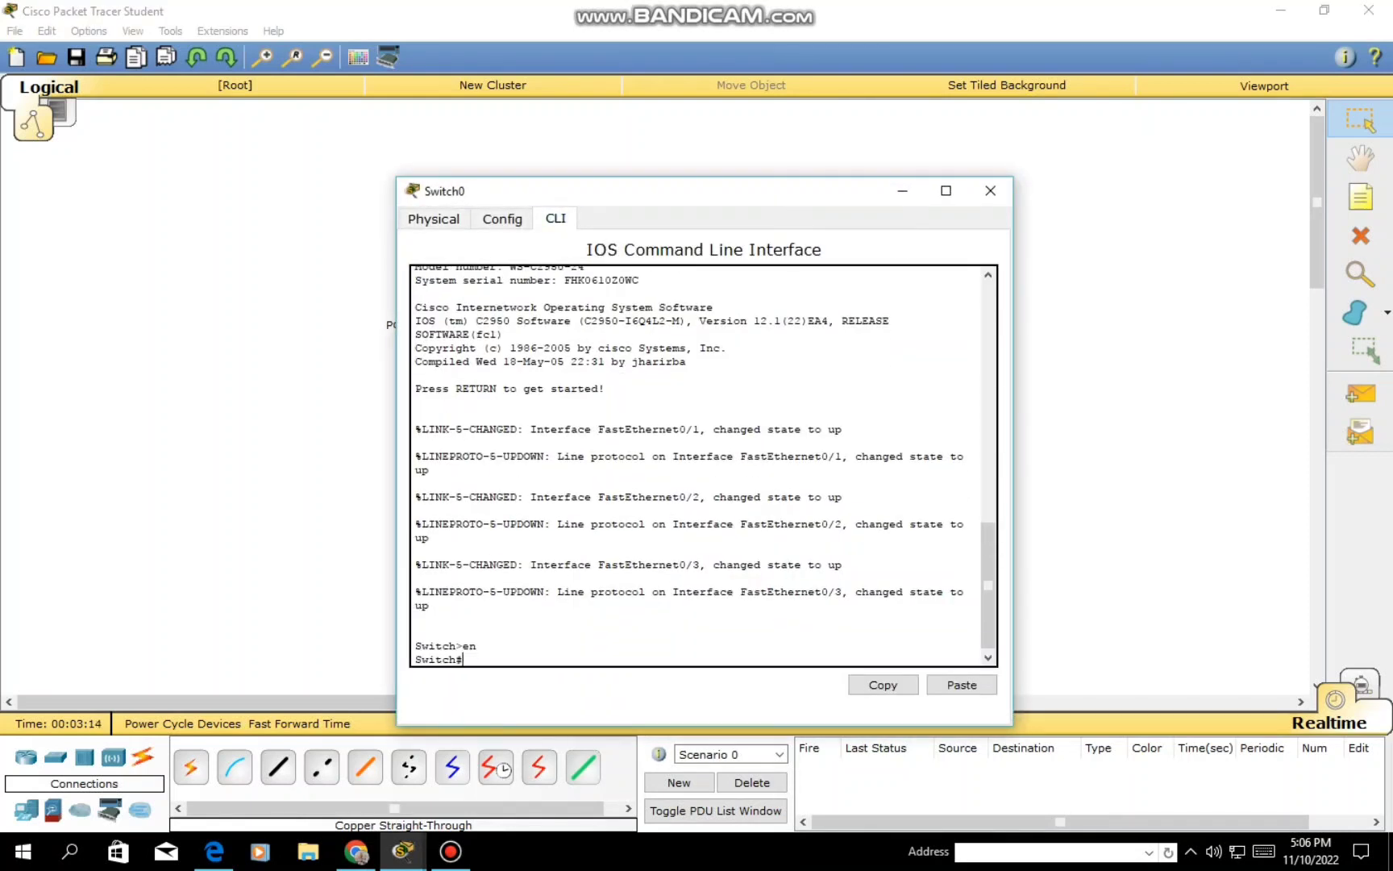
{"action": "type", "text": "configure terminal"}
{"action": "key", "text": "Return"}
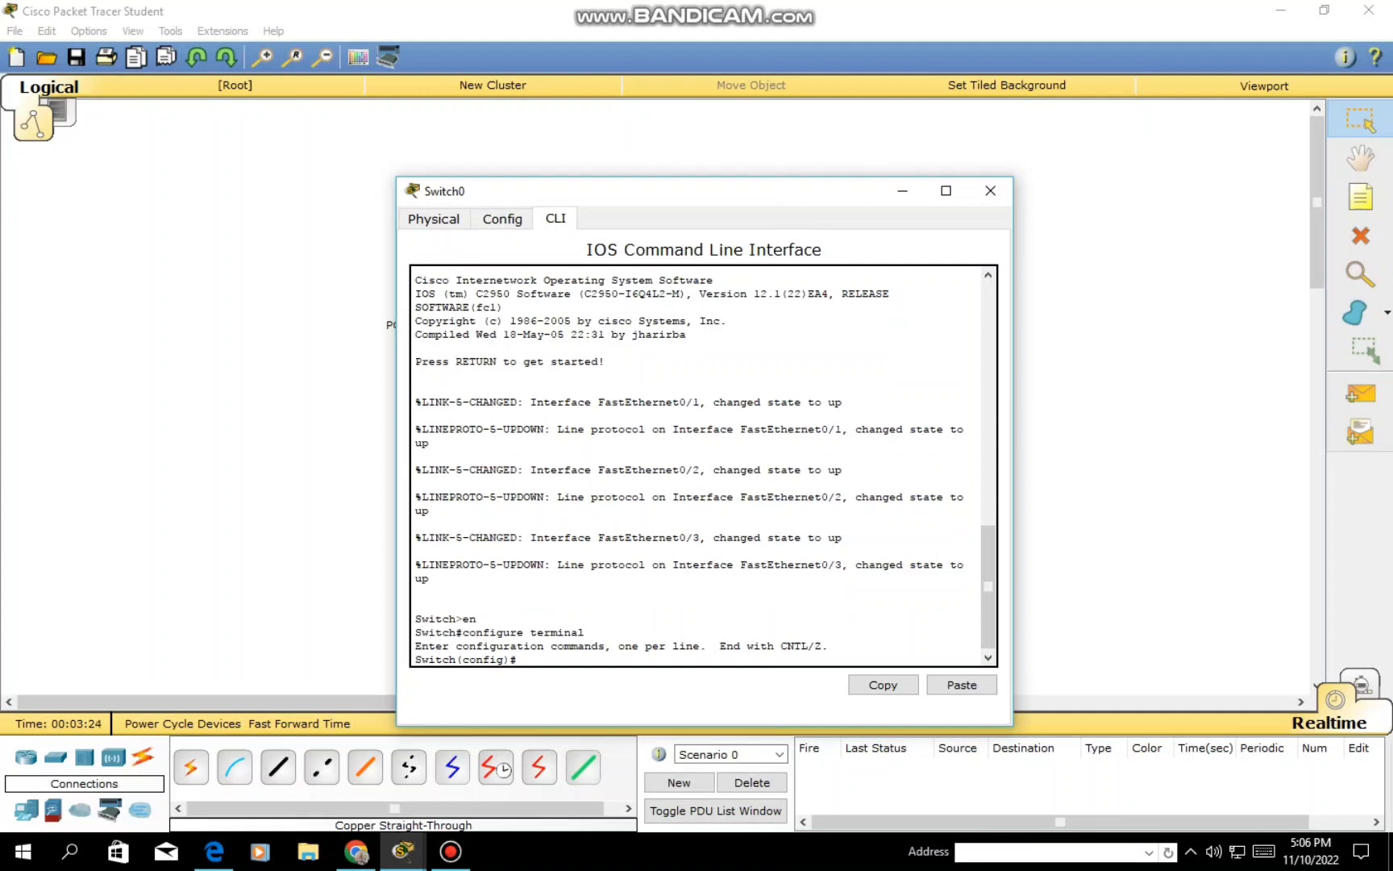
Create VLAN 100 on Switch0 with the name HRD and exit its VLAN configuration
{"action": "type", "text": "VLAN 100"}
{"action": "key", "text": "Return"}
{"action": "type", "text": "NAME"}
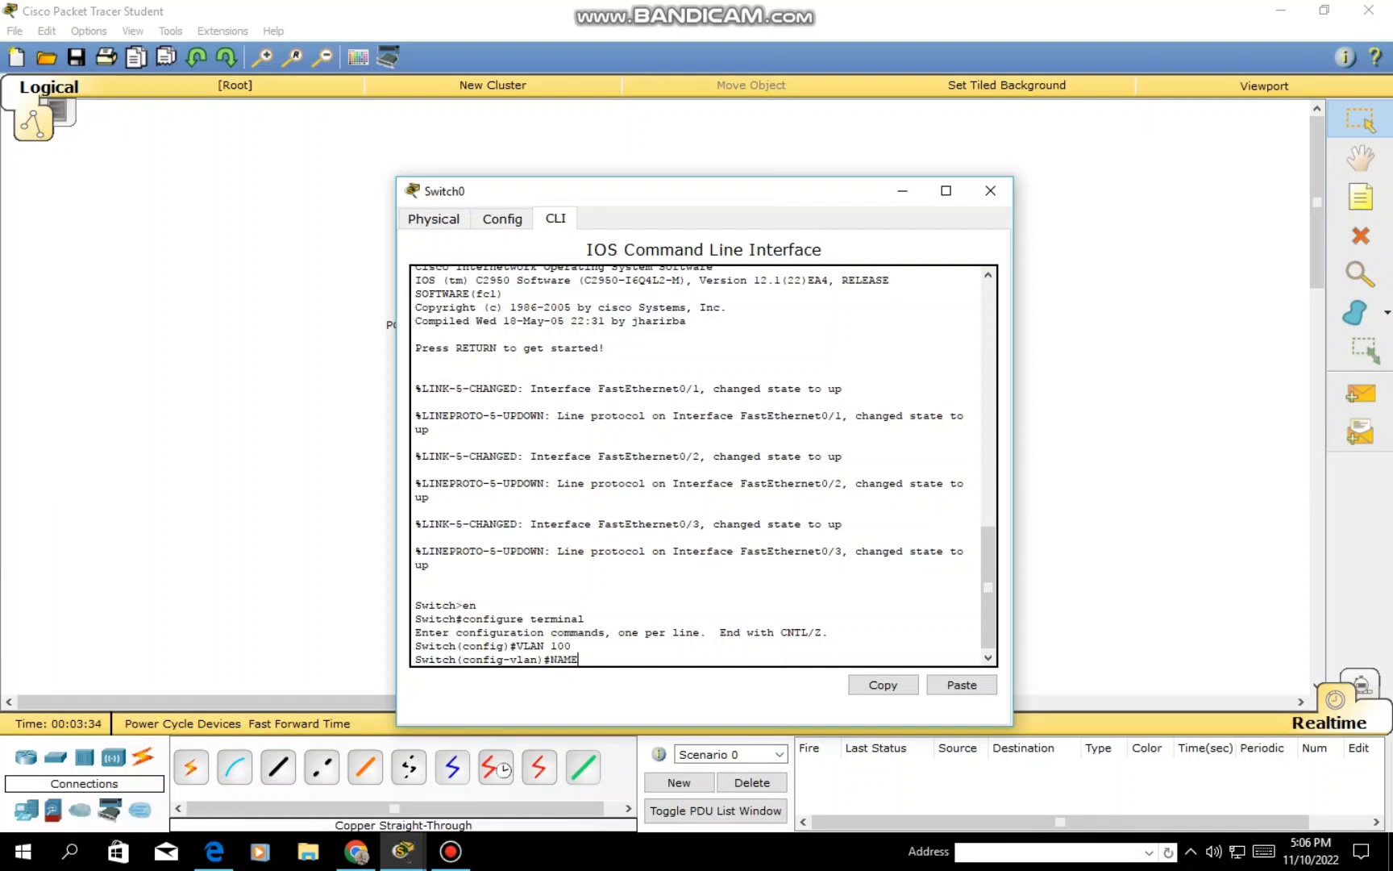
{"action": "key", "text": "BackSpace"}
{"action": "key", "text": "BackSpace"}
{"action": "key", "text": "BackSpace"}
{"action": "key", "text": "BackSpace"}
{"action": "key", "text": "BackSpace"}
{"action": "type", "text": "name HRD"}
{"action": "key", "text": "Return"}
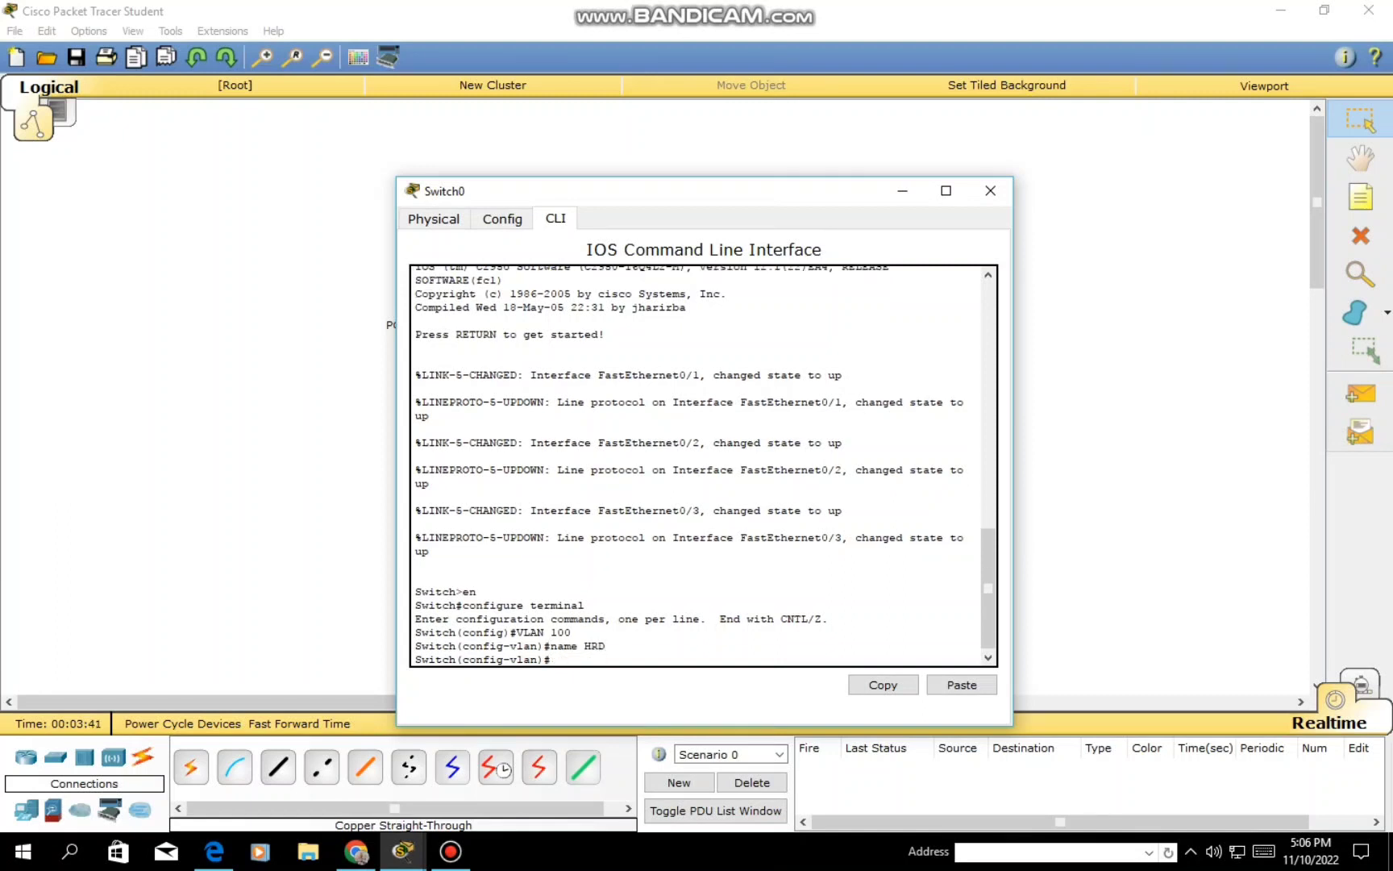
{"action": "type", "text": "EXIT"}
{"action": "key", "text": "BackSpace"}
{"action": "key", "text": "BackSpace"}
{"action": "key", "text": "BackSpace"}
{"action": "key", "text": "BackSpace"}
{"action": "type", "text": "exit"}
{"action": "key", "text": "Return"}
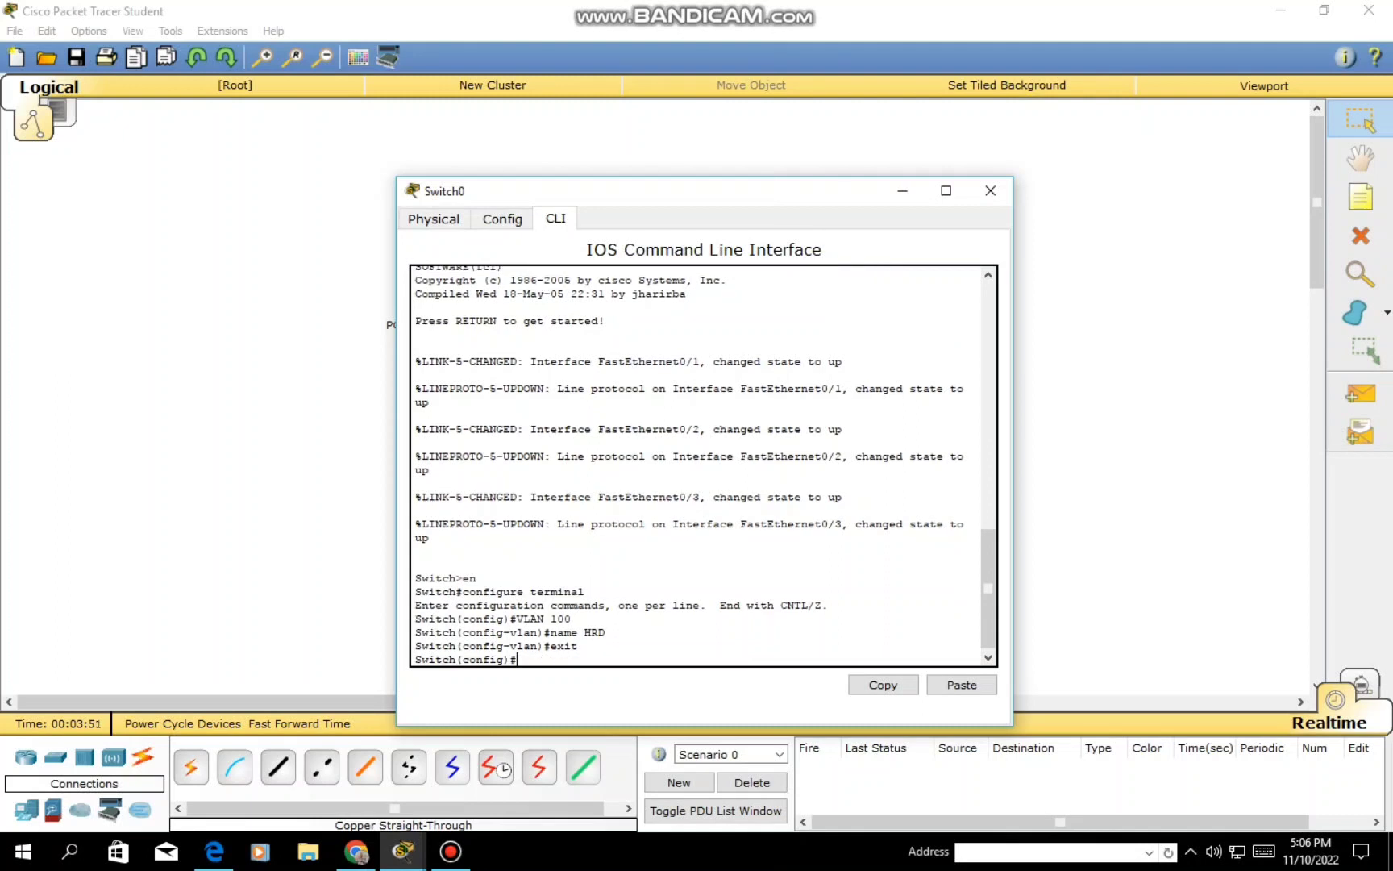
Create VLAN 200 on Switch0 with the name HSE and exit its VLAN configuration
{"action": "type", "text": "VLAN 200"}
{"action": "key", "text": "Return"}
{"action": "type", "text": "name"}
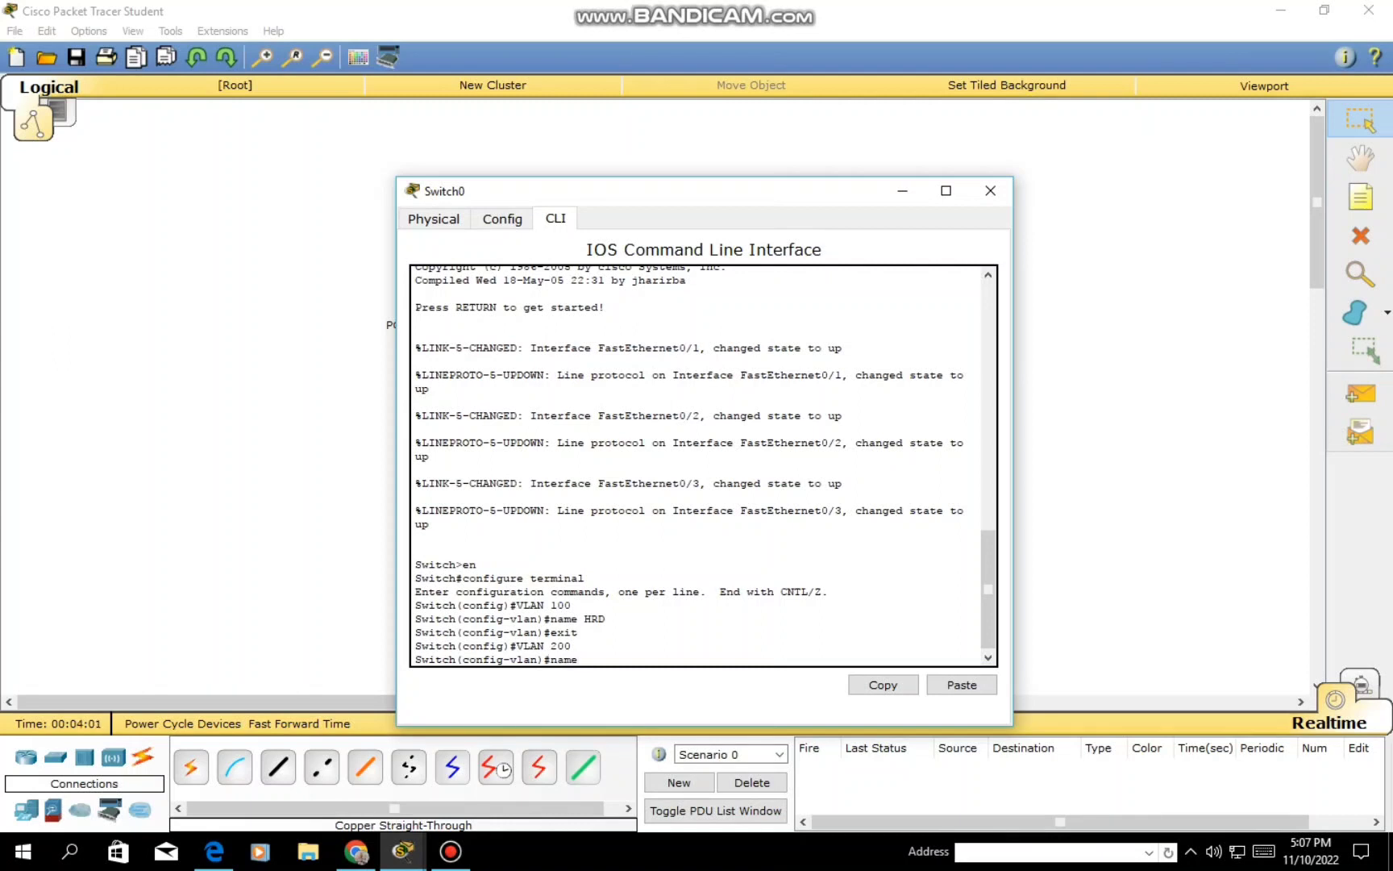
{"action": "type", "text": " HSE"}
{"action": "key", "text": "Return"}
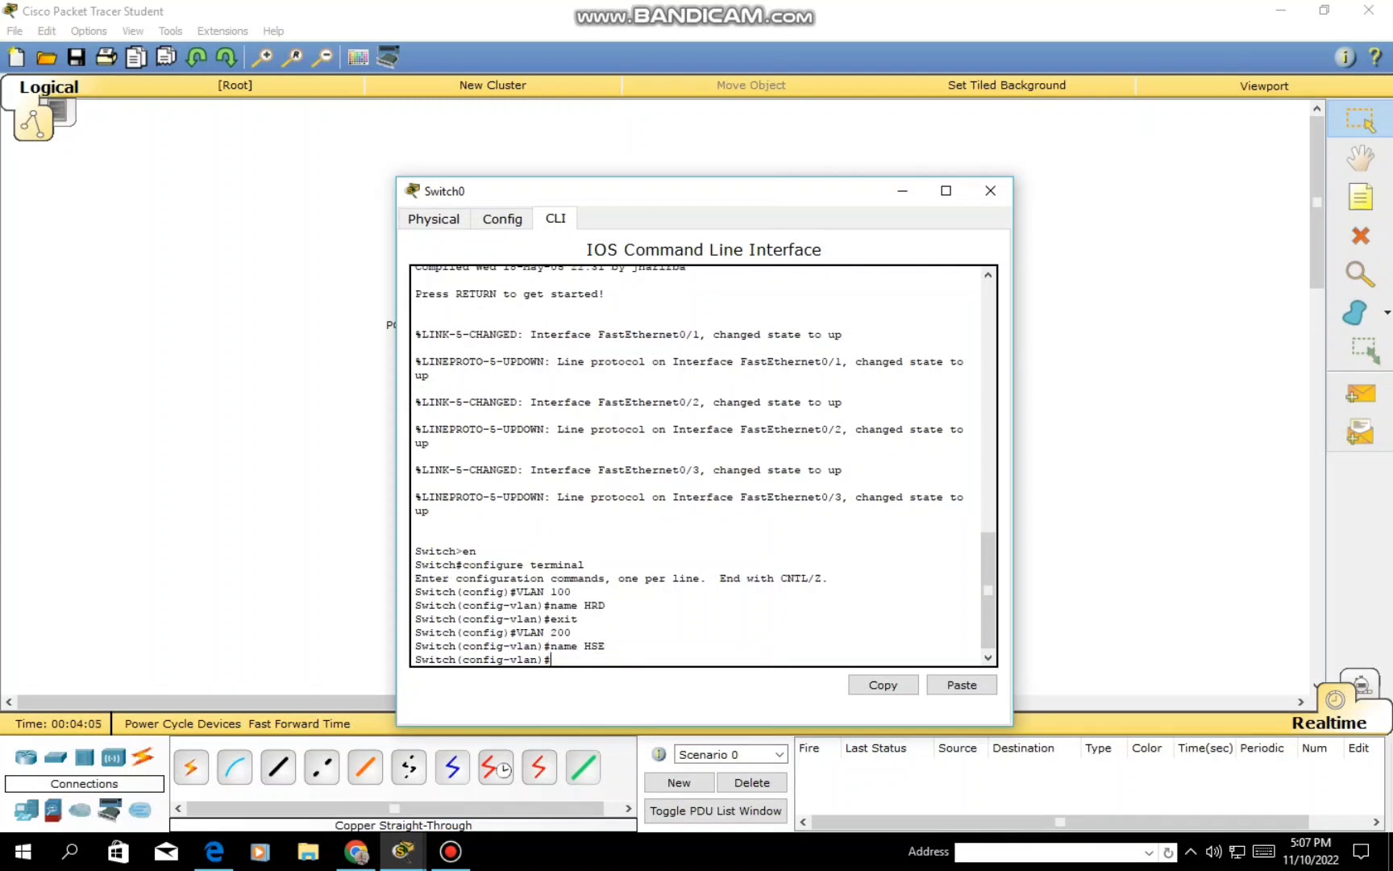
{"action": "type", "text": "exit"}
{"action": "key", "text": "Return"}
Create VLAN 300 on Switch0 with the name IT and exit its VLAN configuration
{"action": "type", "text": "VLAN 300"}
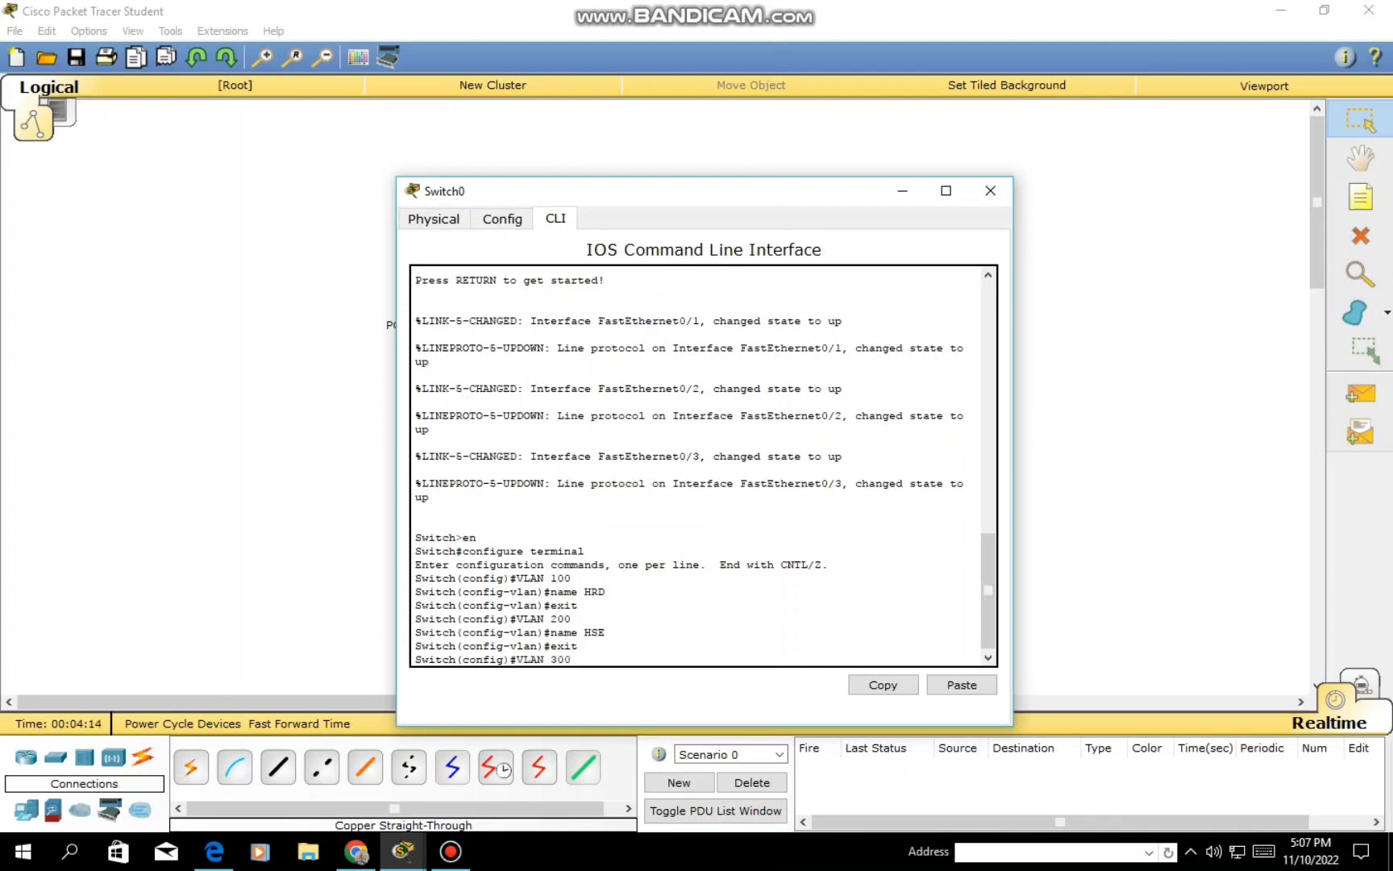
{"action": "key", "text": "Return"}
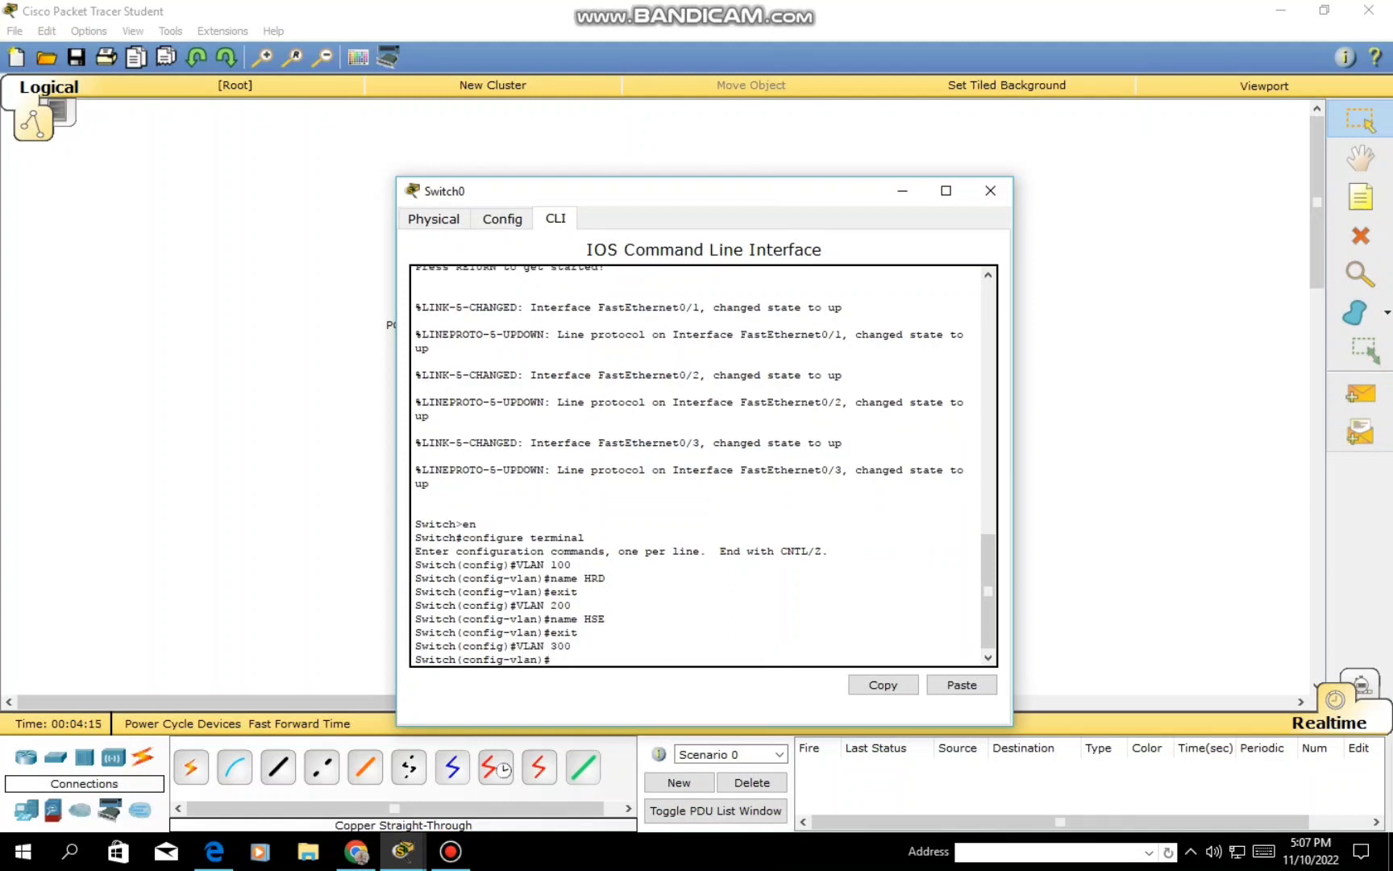
{"action": "type", "text": "name IT"}
{"action": "key", "text": "Return"}
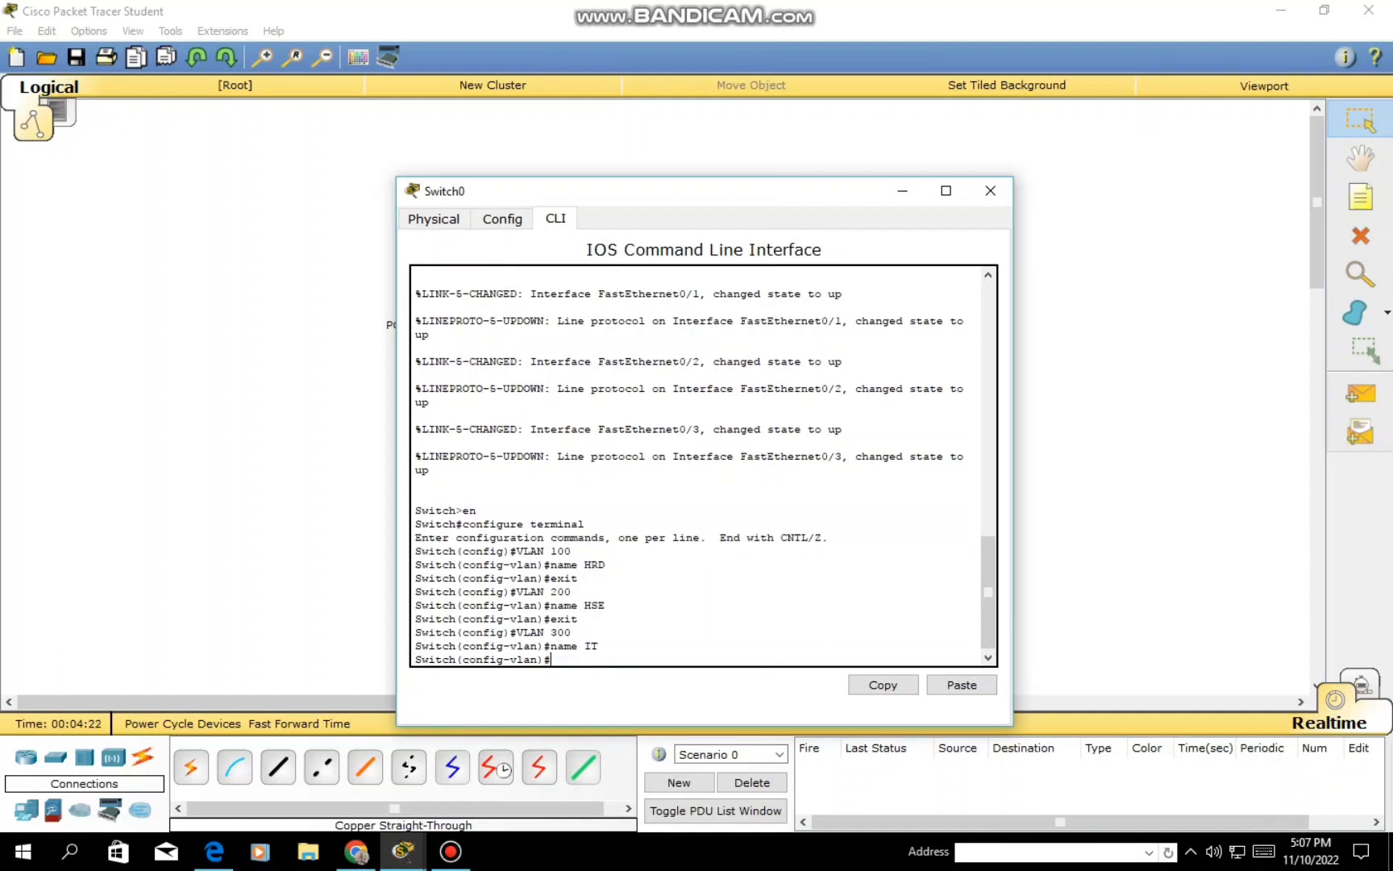
{"action": "type", "text": "exit"}
{"action": "key", "text": "Return"}
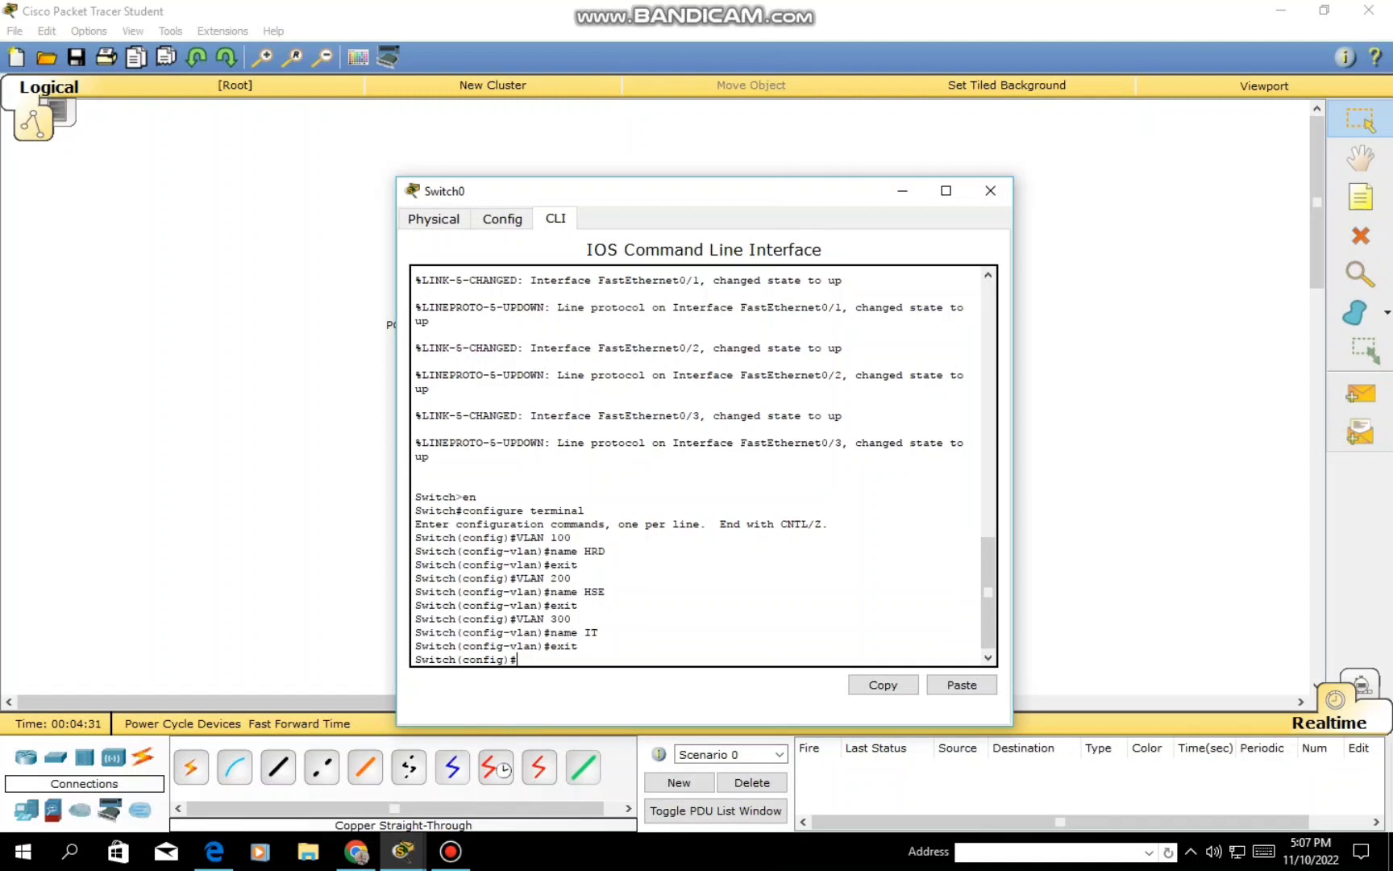
Configure interface fa 0/1 with "switchport mode access" and "switchport access vlan 100", and exit the interface configuration
{"action": "type", "text": "interface fa 0/"}
{"action": "left_click_drag", "start_coordinate": [670, 194], "coordinate": [977, 106]}
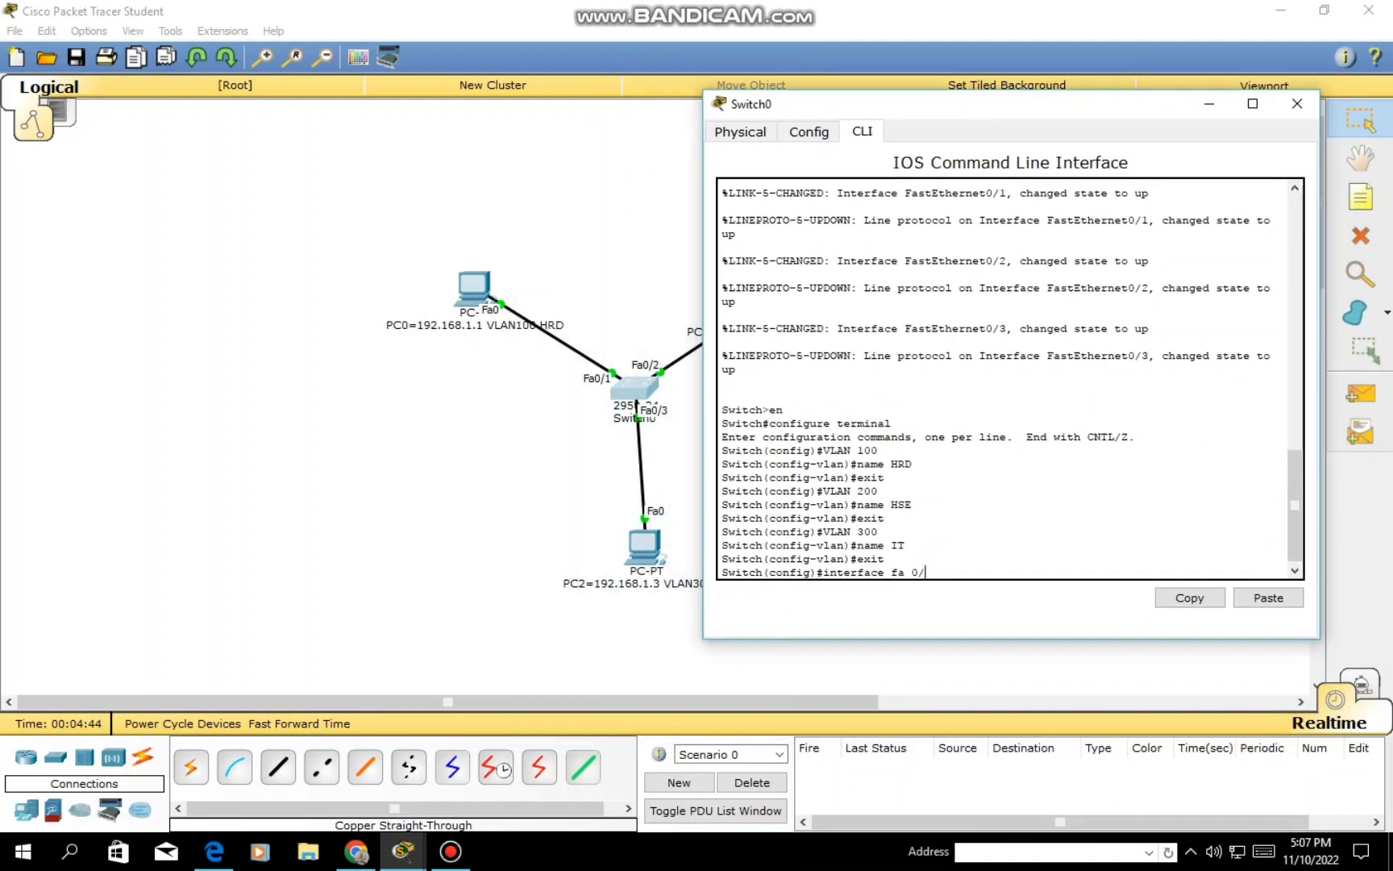
{"action": "type", "text": "1"}
{"action": "key", "text": "Return"}
{"action": "type", "text": "switc"}
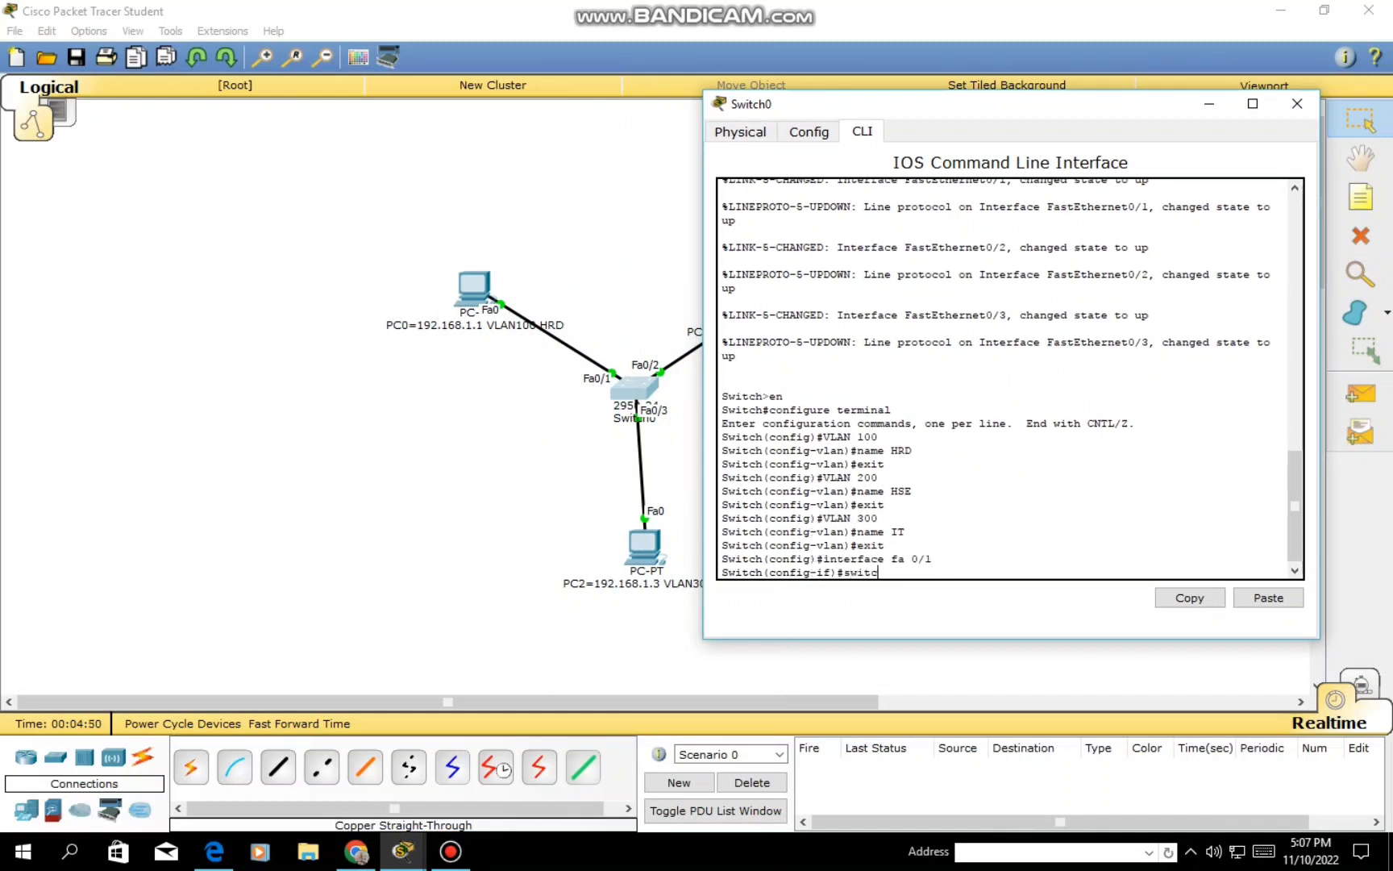
{"action": "type", "text": "hport mode access"}
{"action": "key", "text": "Return"}
{"action": "type", "text": "switchport"}
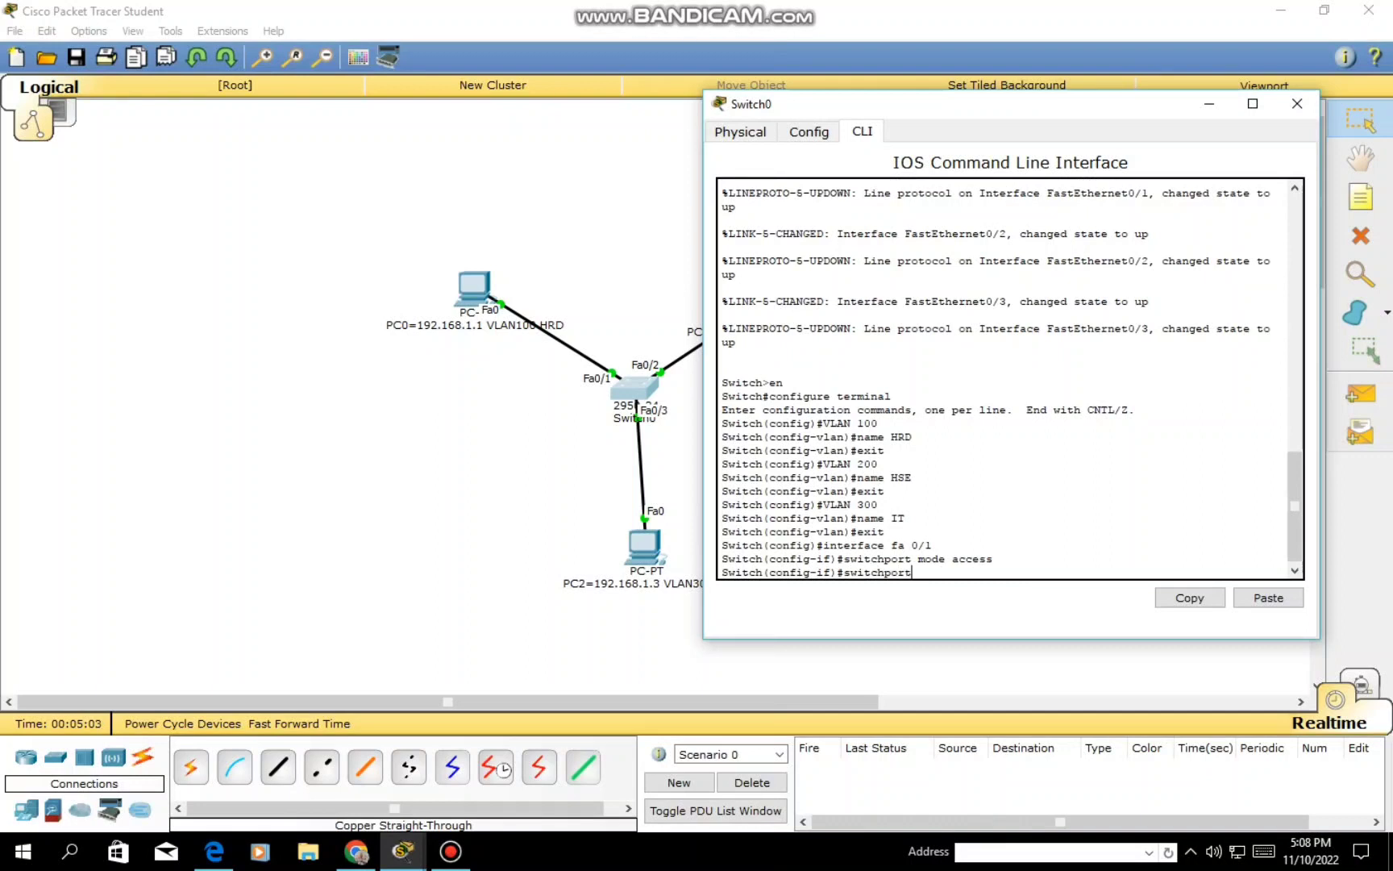
{"action": "type", "text": " access vlan 100"}
{"action": "key", "text": "Return"}
{"action": "type", "text": "exi"}
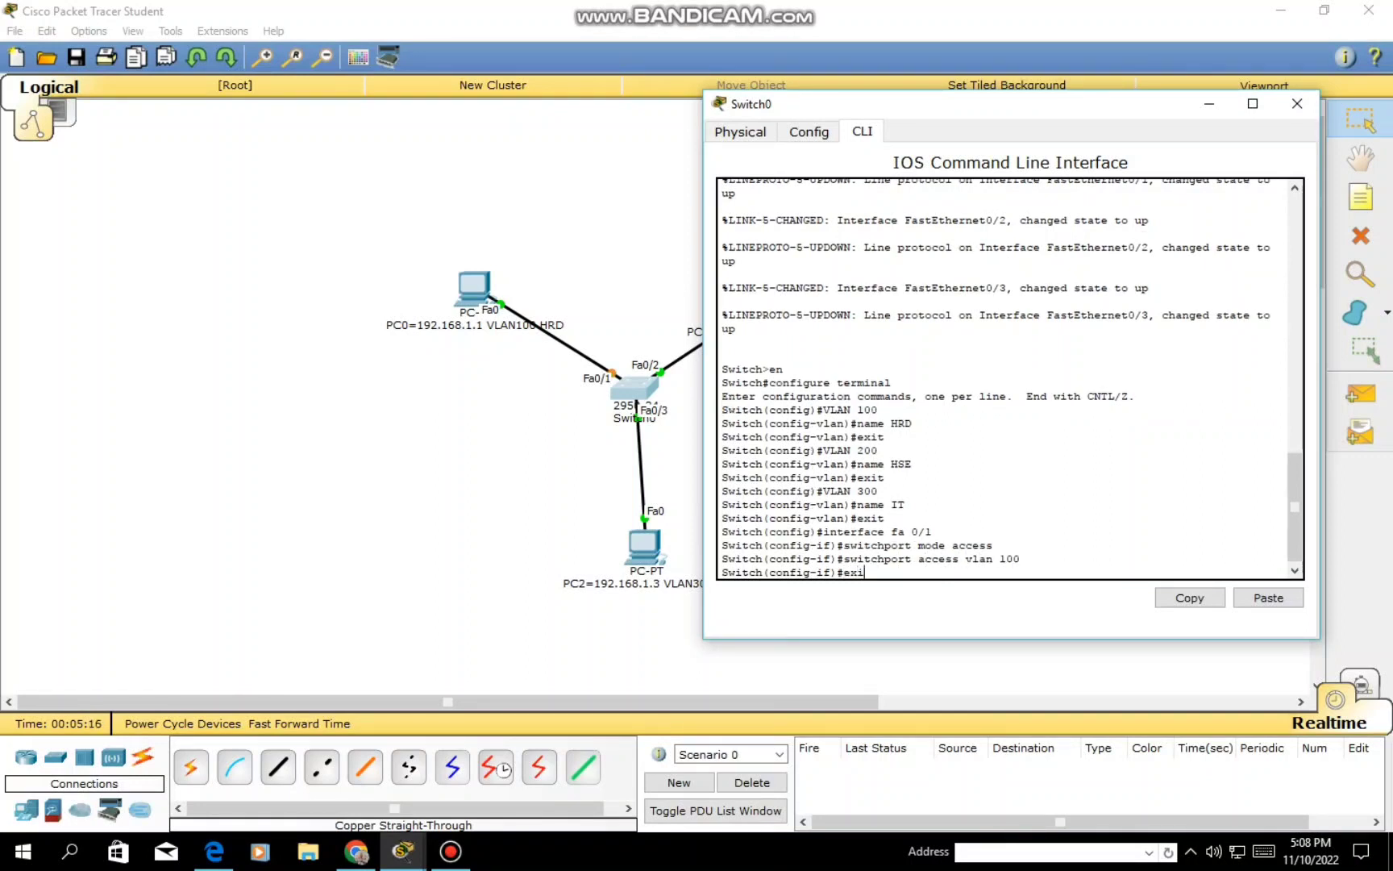
{"action": "type", "text": "t"}
{"action": "key", "text": "Return"}
Configure interface fa 0/2 with "switchport mode access" and "switchport access vlan 200", and exit the interface configuration
{"action": "type", "text": "interface "}
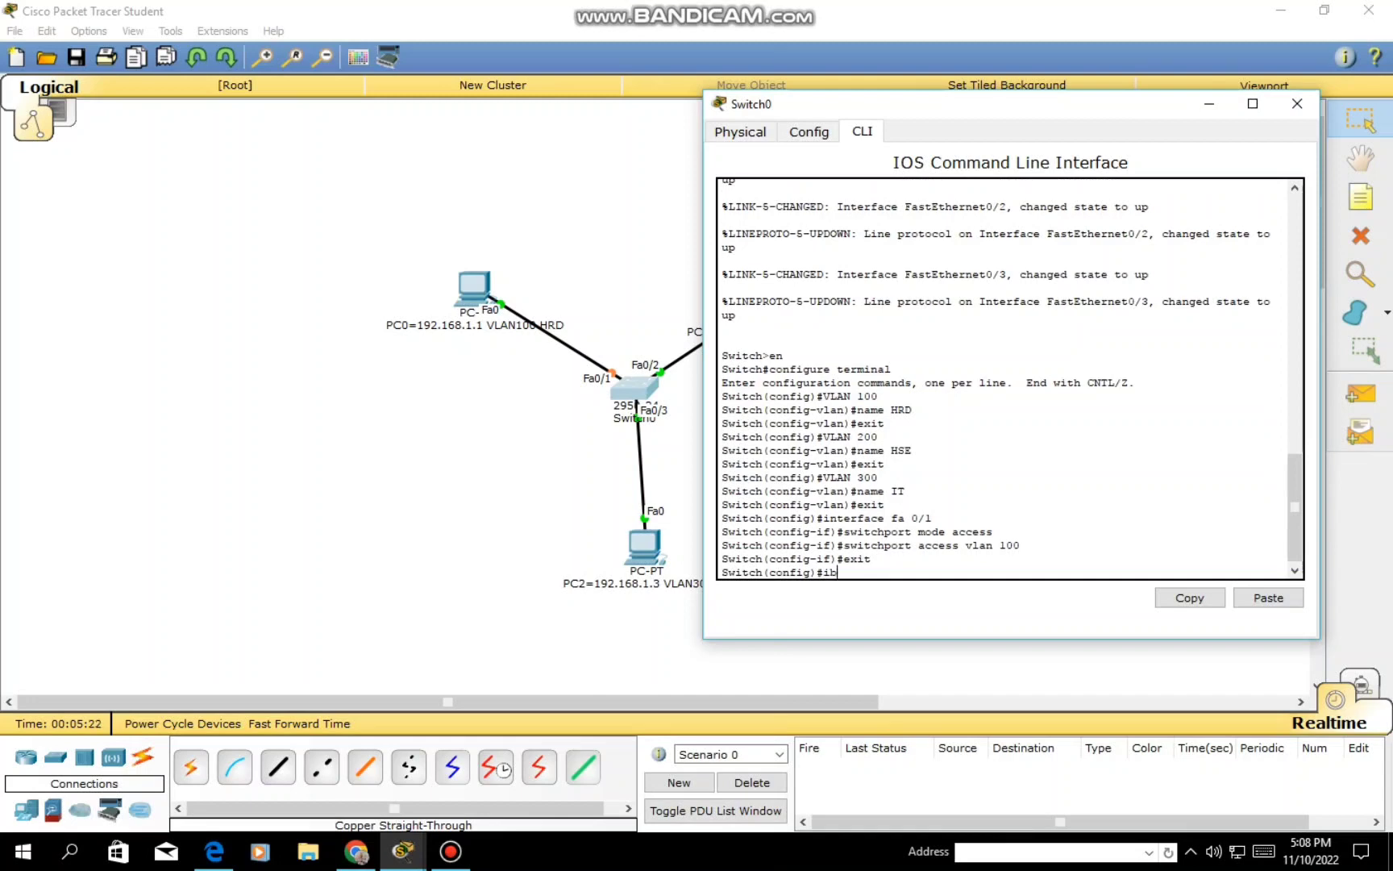
{"action": "type", "text": "fa 0/2"}
{"action": "key", "text": "Return"}
{"action": "type", "text": "switch"}
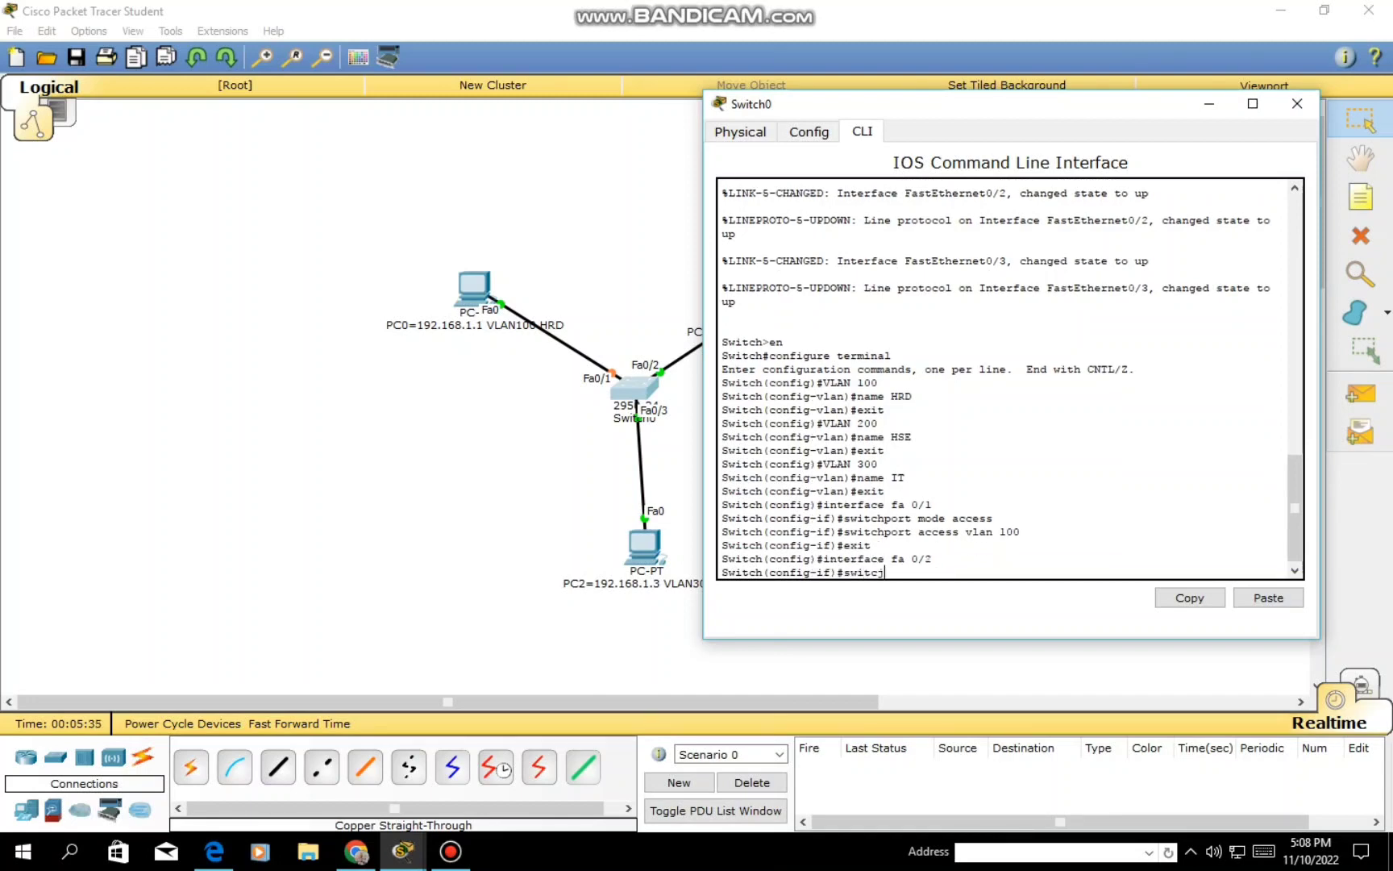
{"action": "type", "text": "port mode access"}
{"action": "key", "text": "Return"}
{"action": "type", "text": "switchport"}
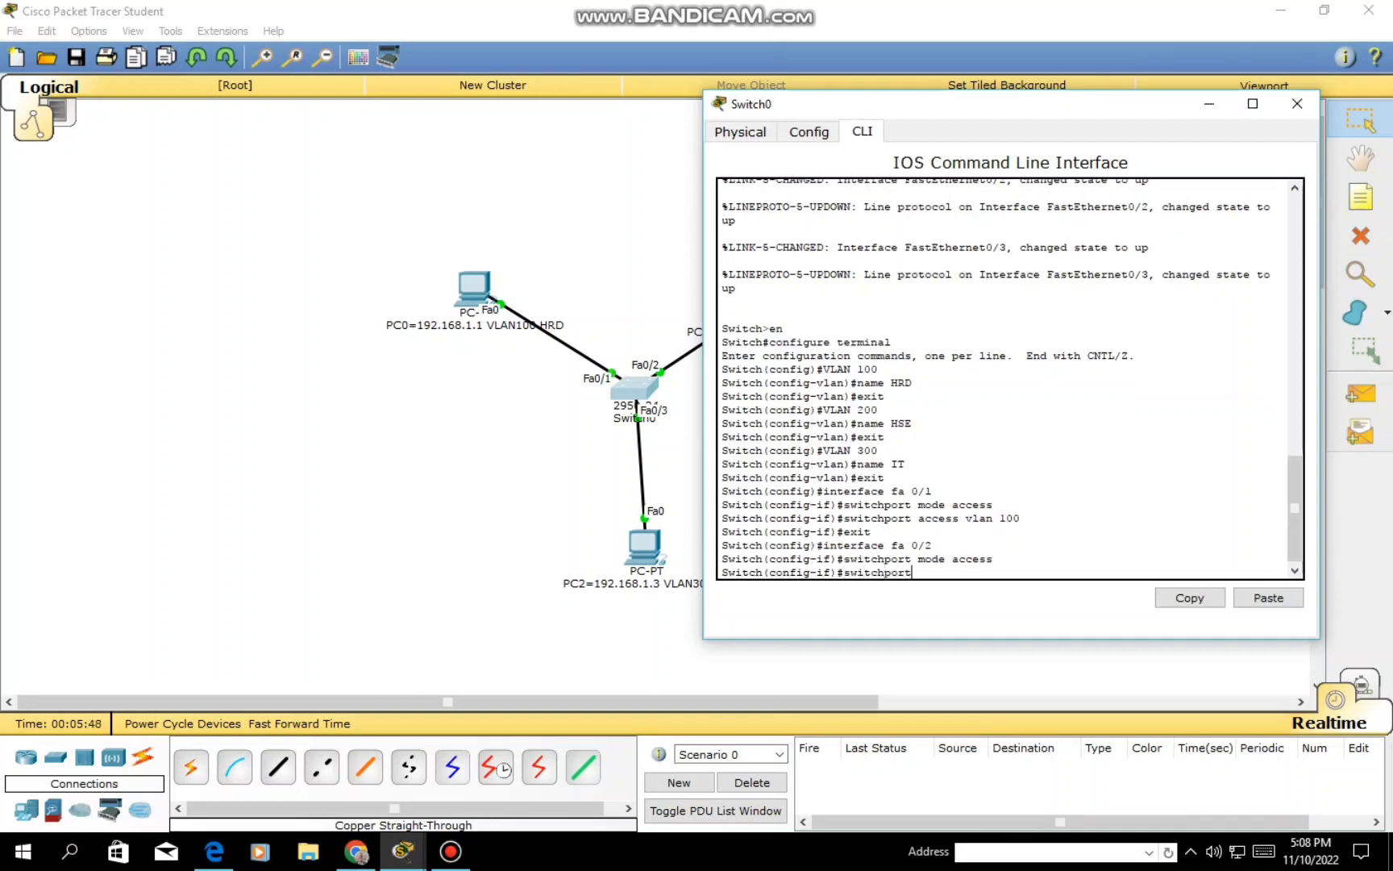
{"action": "type", "text": " access vlan 200"}
{"action": "key", "text": "Return"}
{"action": "type", "text": "exit"}
{"action": "key", "text": "Return"}
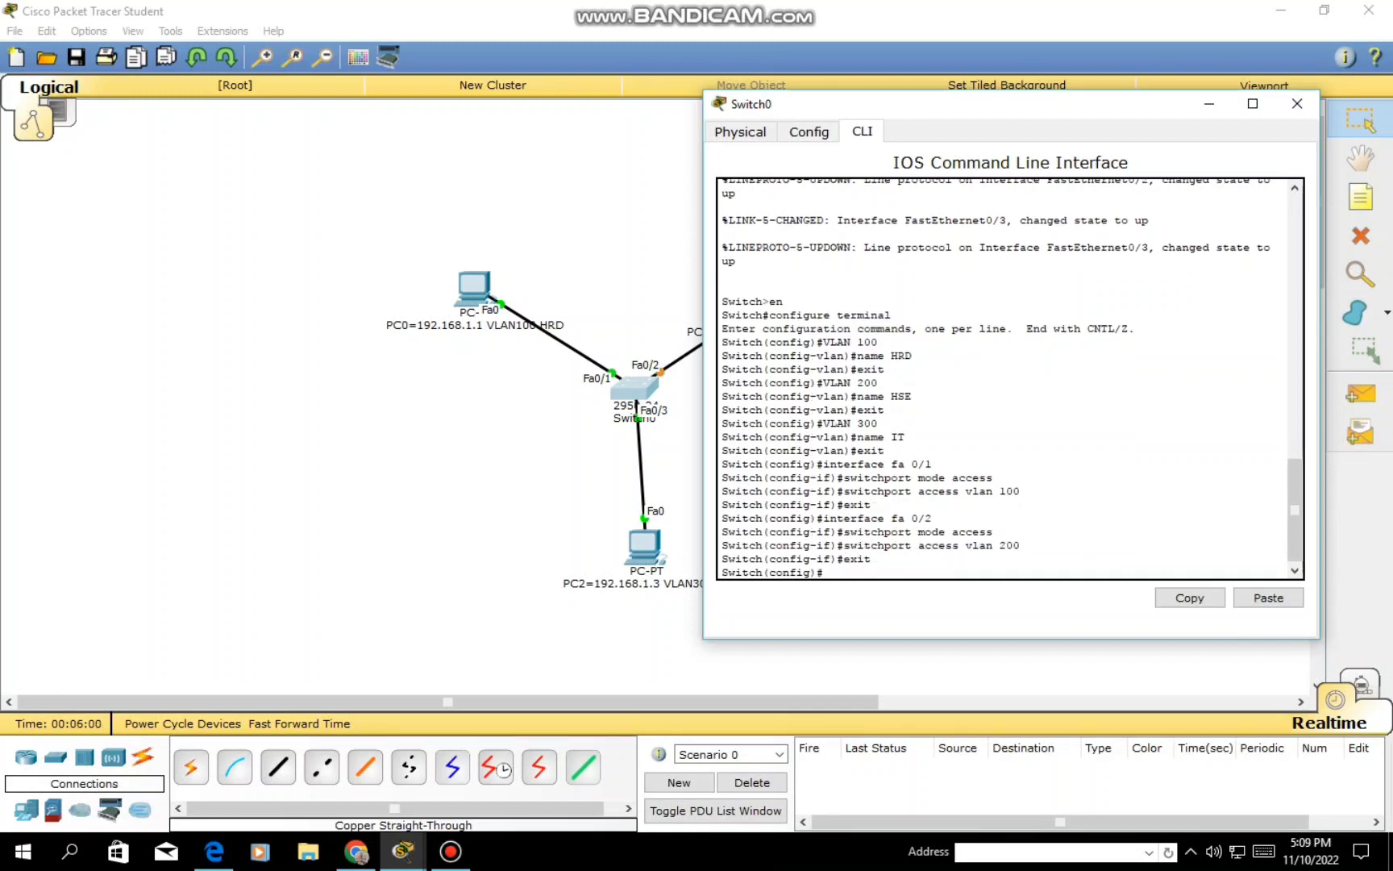
Configure interface fa 0/3 with "switchport mode access" and "switchport access vlan 300", and exit back to privileged mode
{"action": "type", "text": "interface fa 0/3"}
{"action": "key", "text": "Return"}
{"action": "type", "text": "switc"}
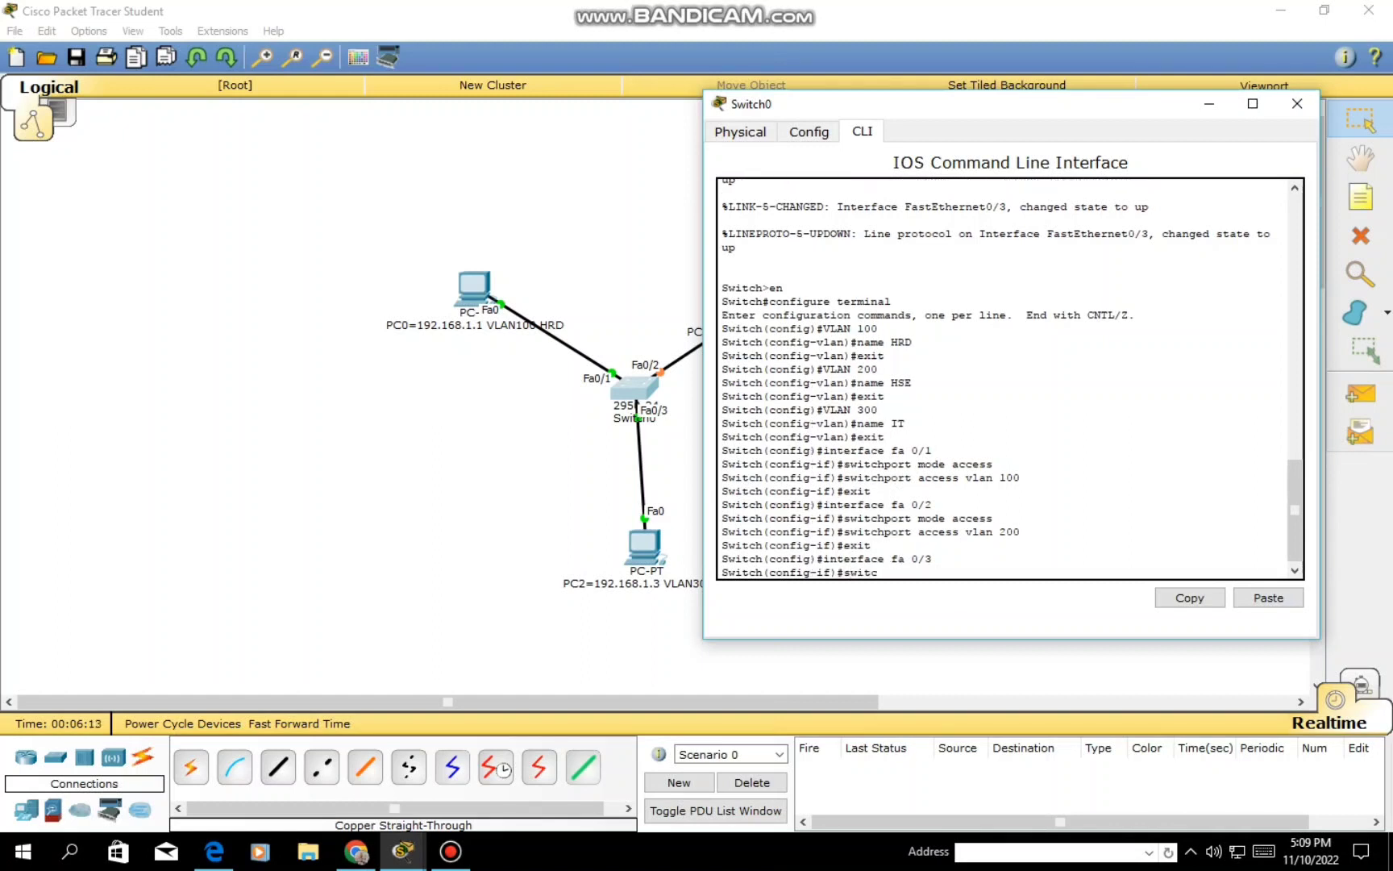
{"action": "type", "text": "hport mode acces"}
{"action": "type", "text": "s"}
{"action": "key", "text": "Return"}
{"action": "type", "text": "switchpoe"}
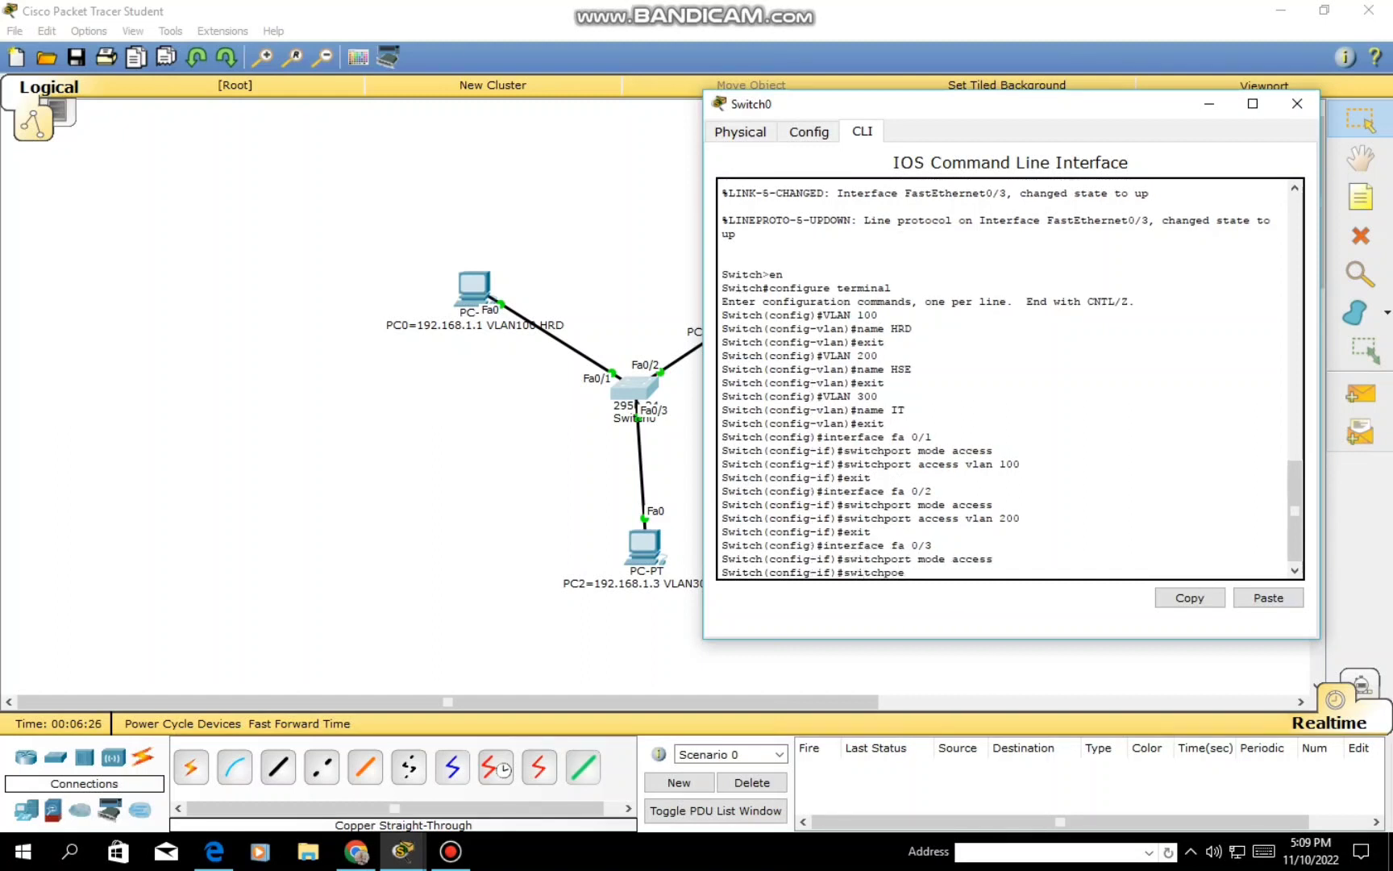
{"action": "key", "text": "BackSpace"}
{"action": "type", "text": "rt access vlan 300"}
{"action": "key", "text": "Return"}
{"action": "type", "text": "exit"}
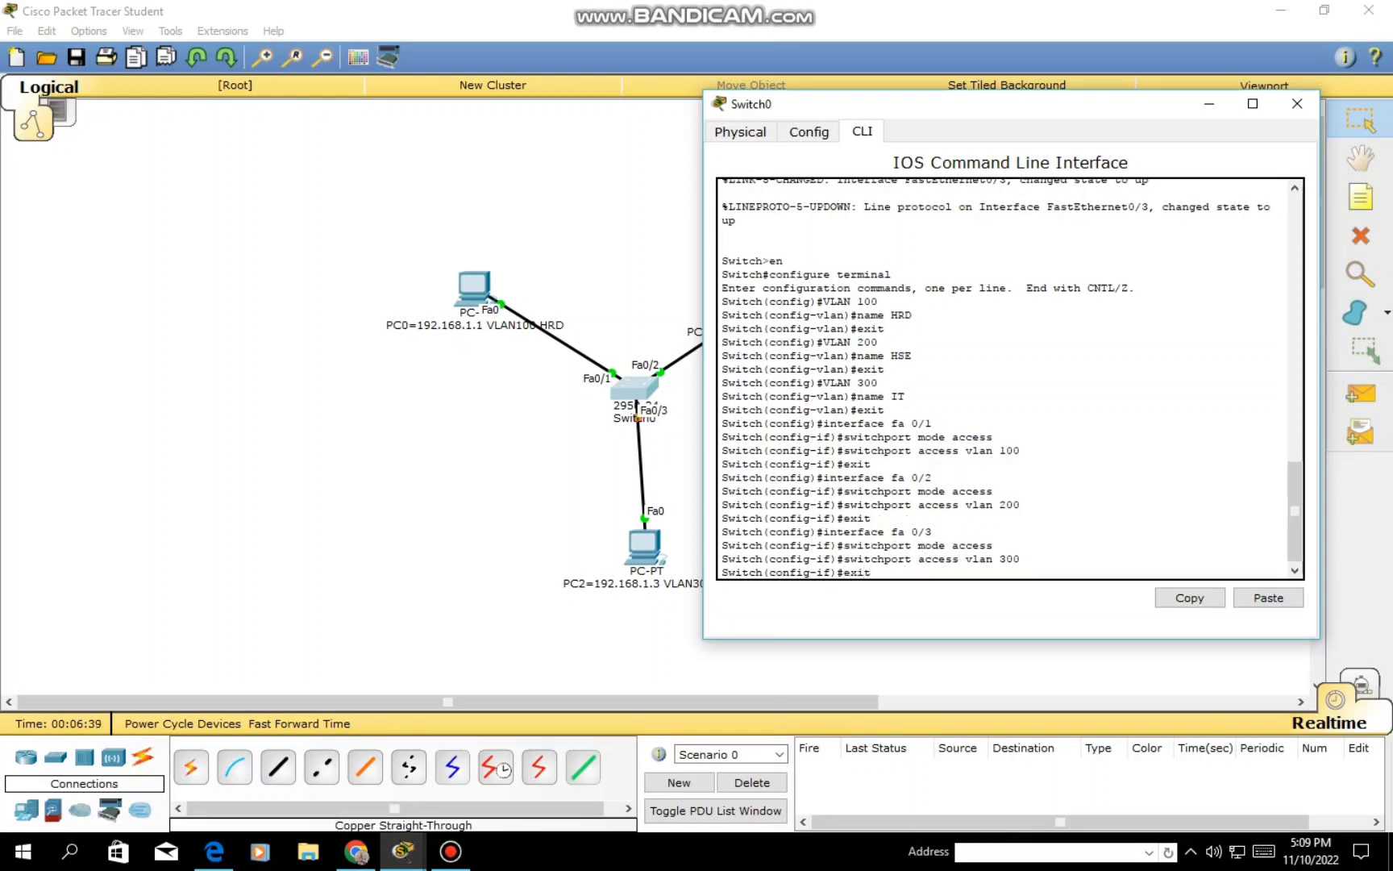
{"action": "key", "text": "Return"}
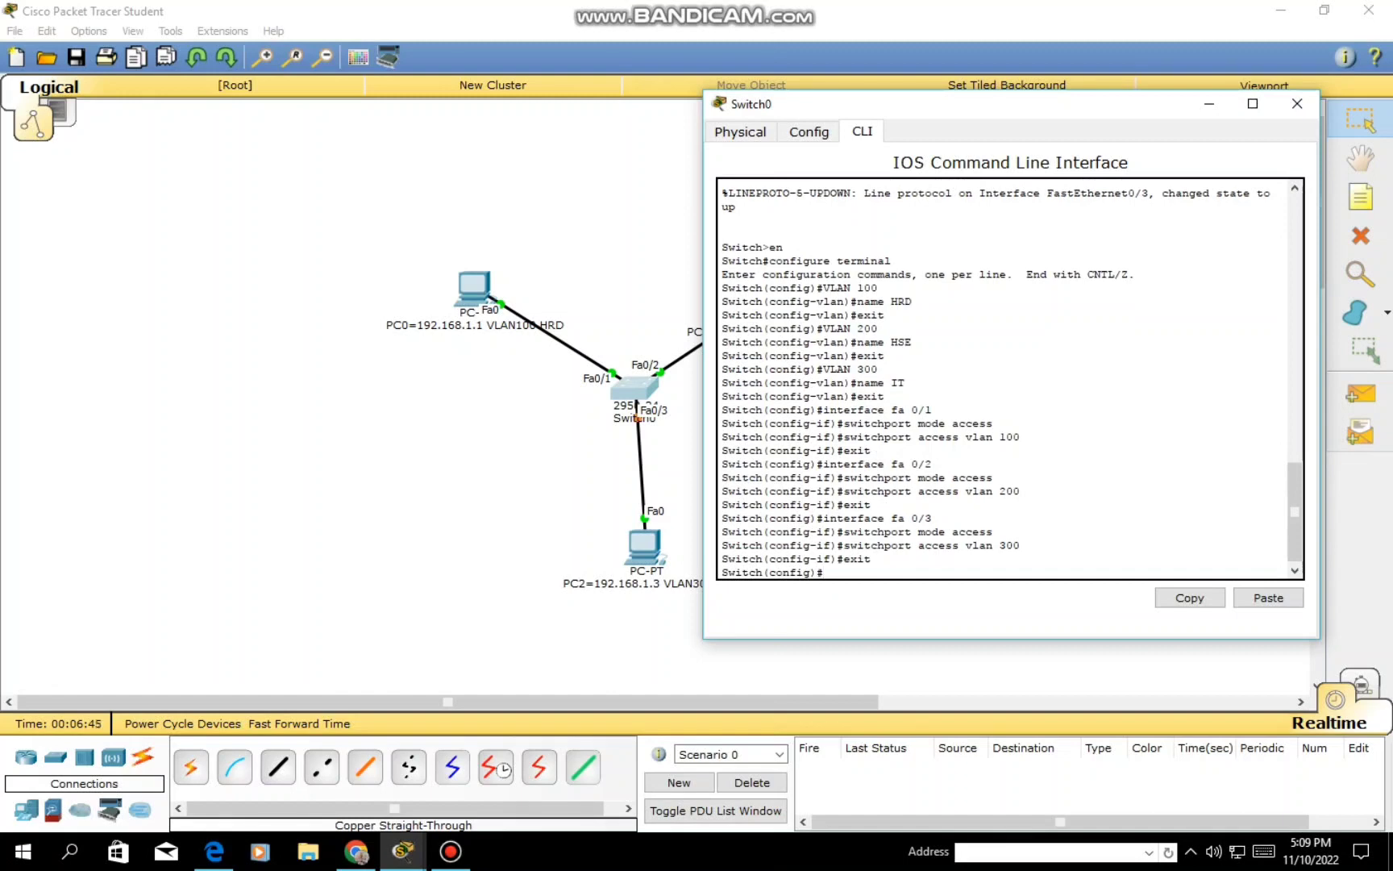
{"action": "type", "text": "exit"}
{"action": "key", "text": "Return"}
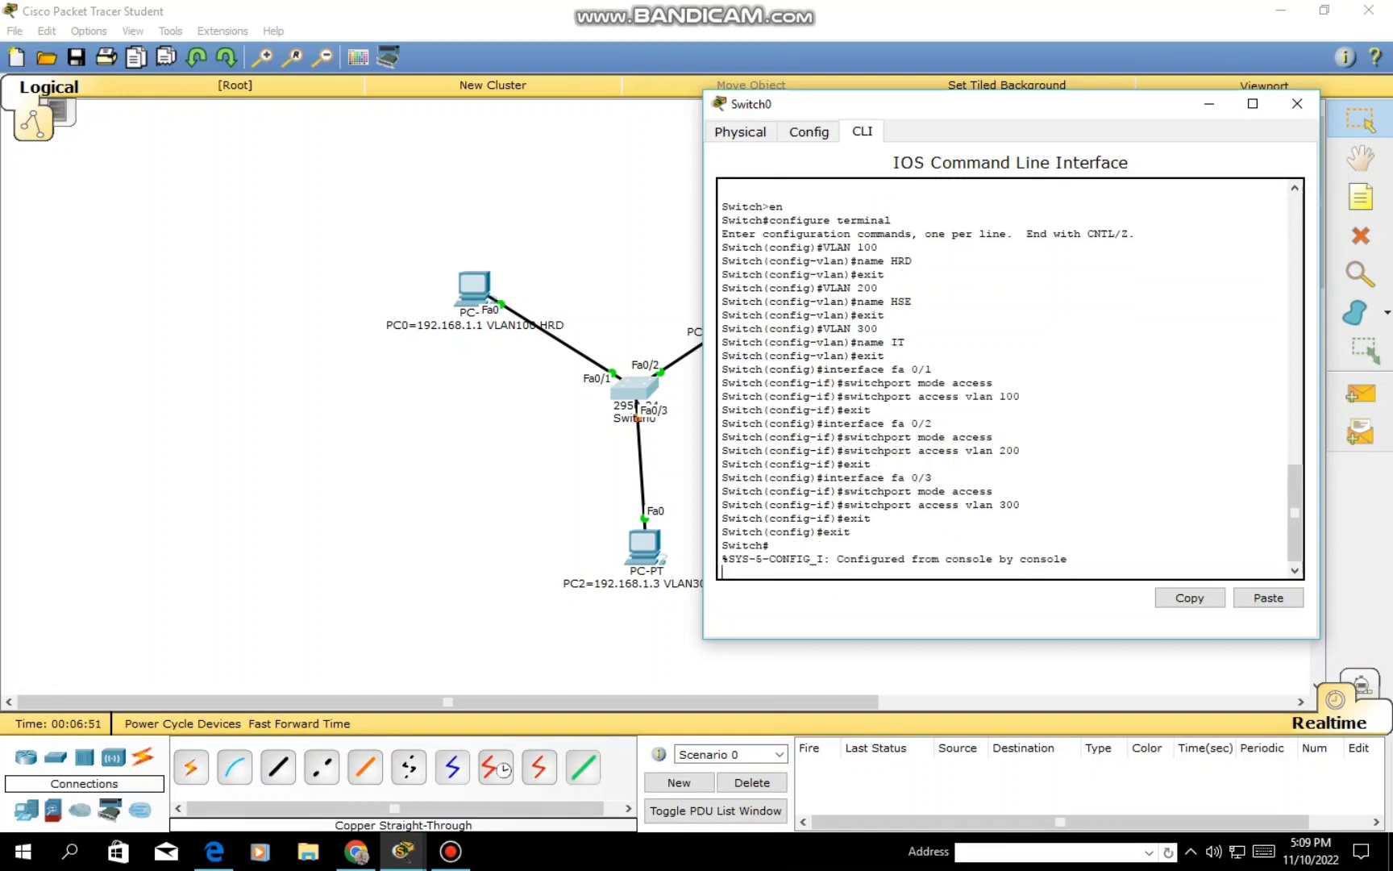
{"action": "key", "text": "Return"}
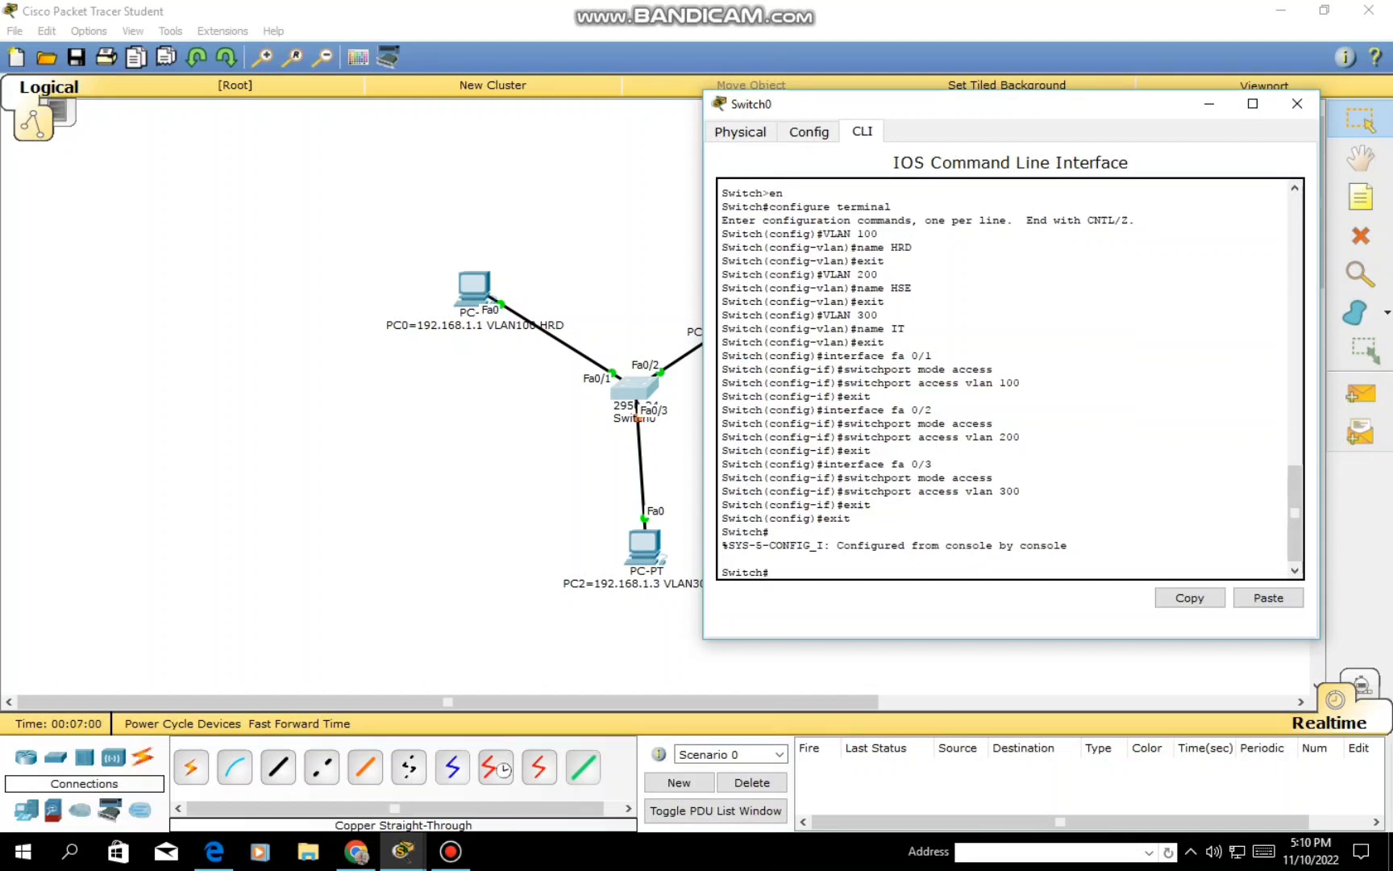
Run "show vlan" in privileged mode to check the VLANs and their port assignments on Switch0
{"action": "type", "text": "en"}
{"action": "key", "text": "Return"}
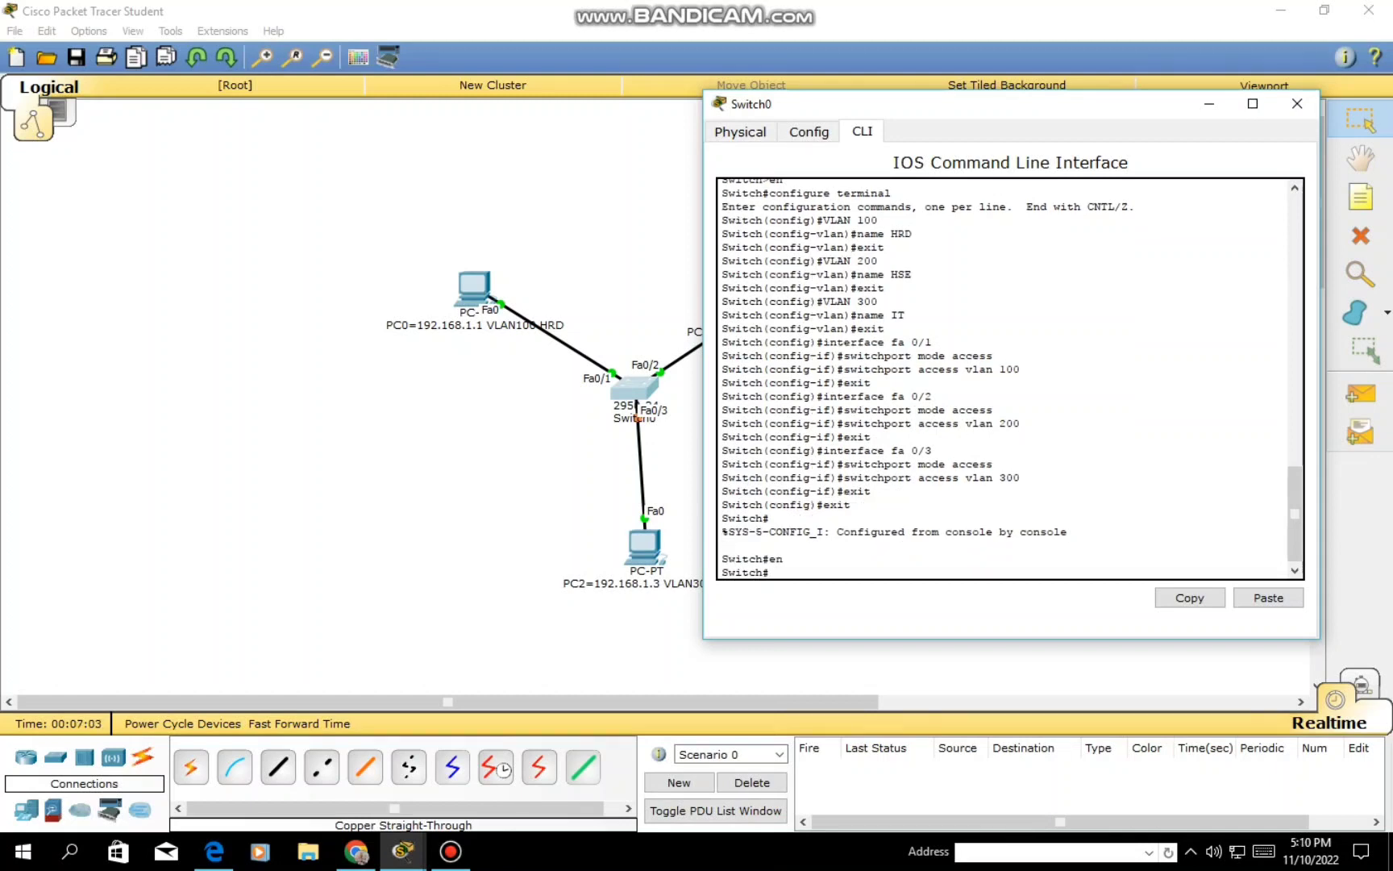
{"action": "type", "text": "show vlan"}
{"action": "key", "text": "Return"}
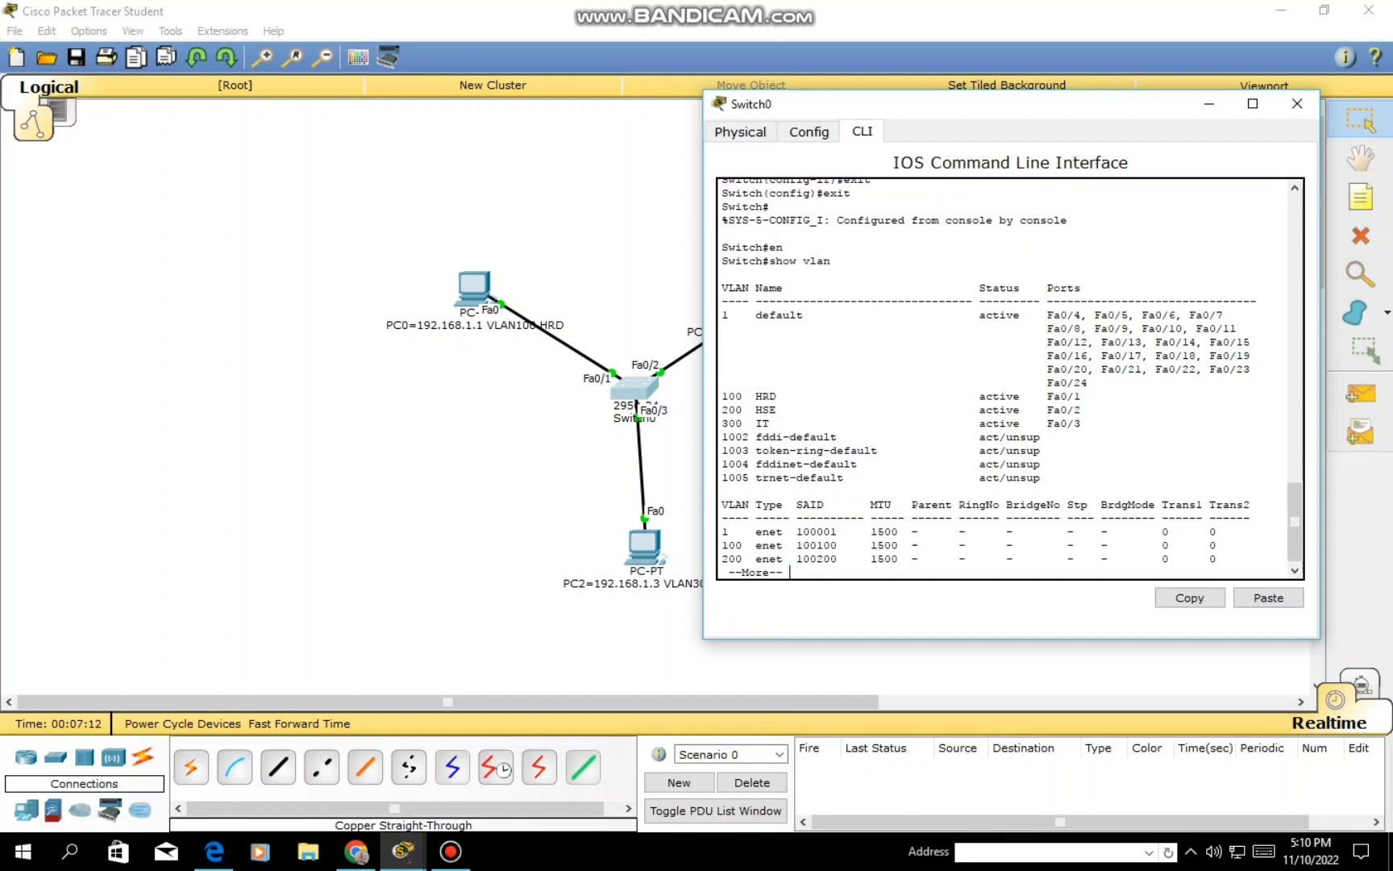
Quit the VLAN listing and save the configuration with "copy running-config startup-config", accepting the default destination filename
{"action": "type", "text": "qc"}
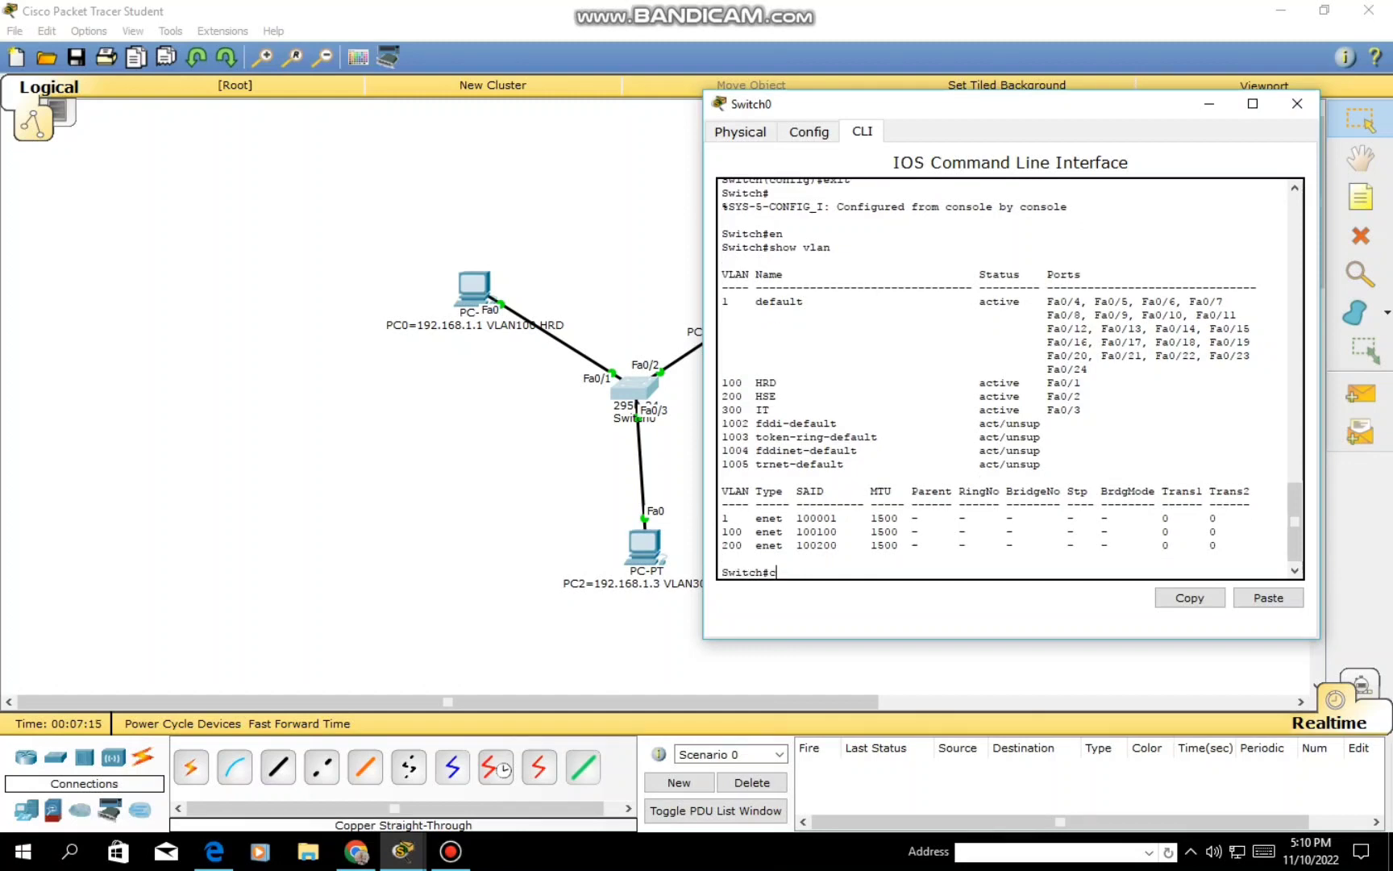
{"action": "type", "text": "opy running-config startu"}
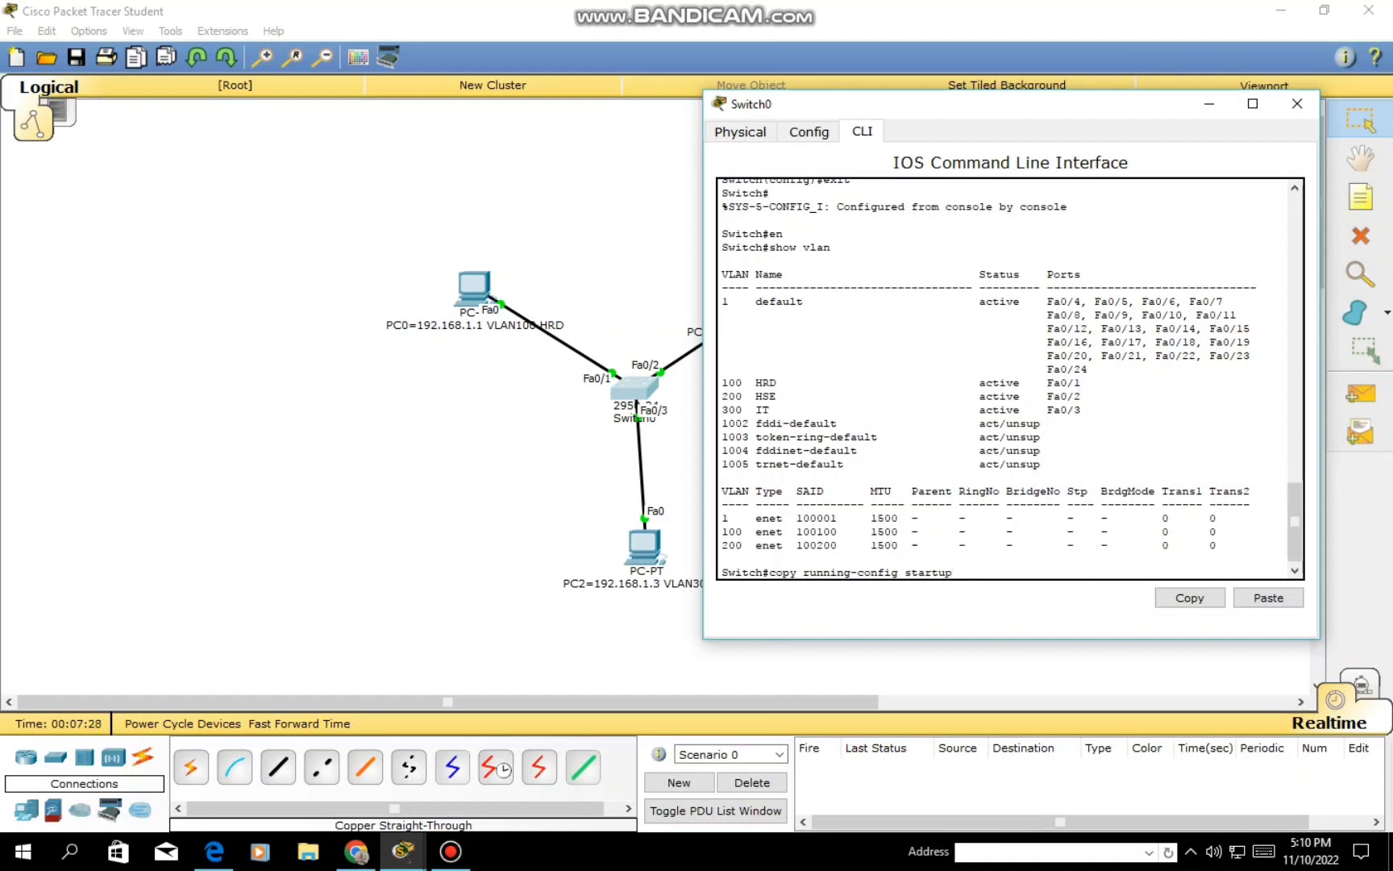
{"action": "type", "text": "p-config"}
{"action": "key", "text": "Return"}
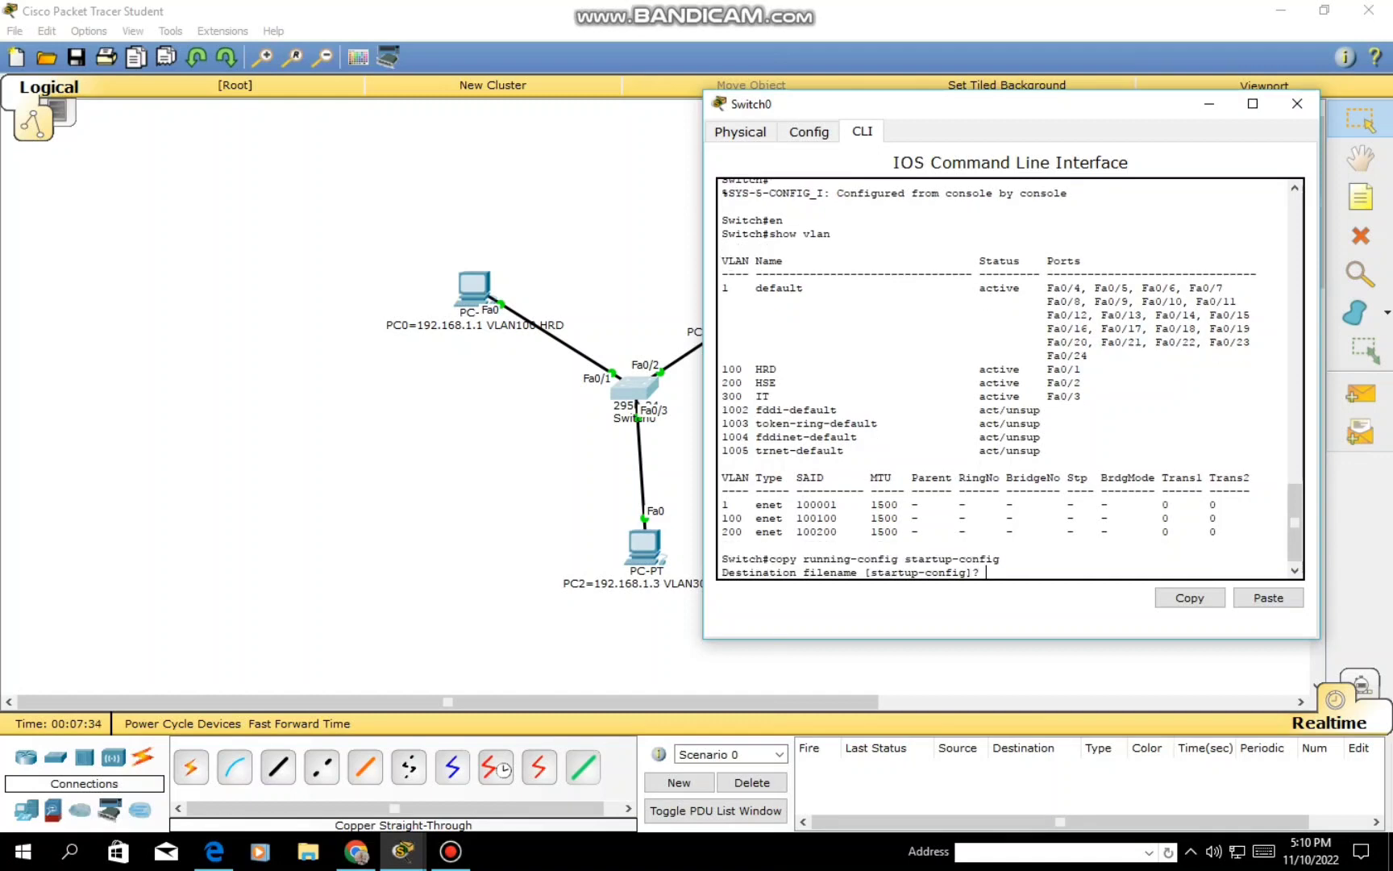
{"action": "key", "text": "Return"}
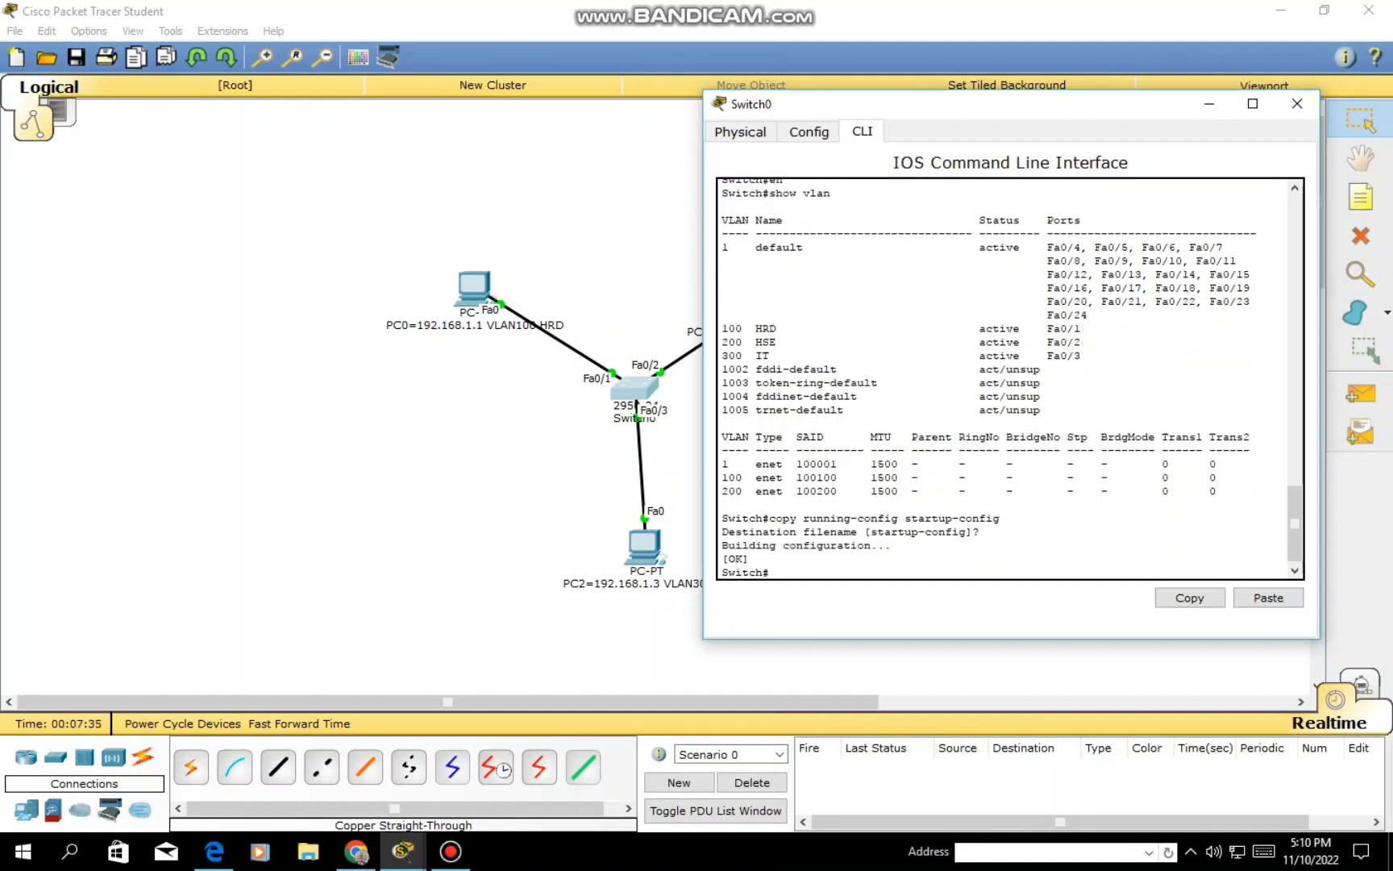